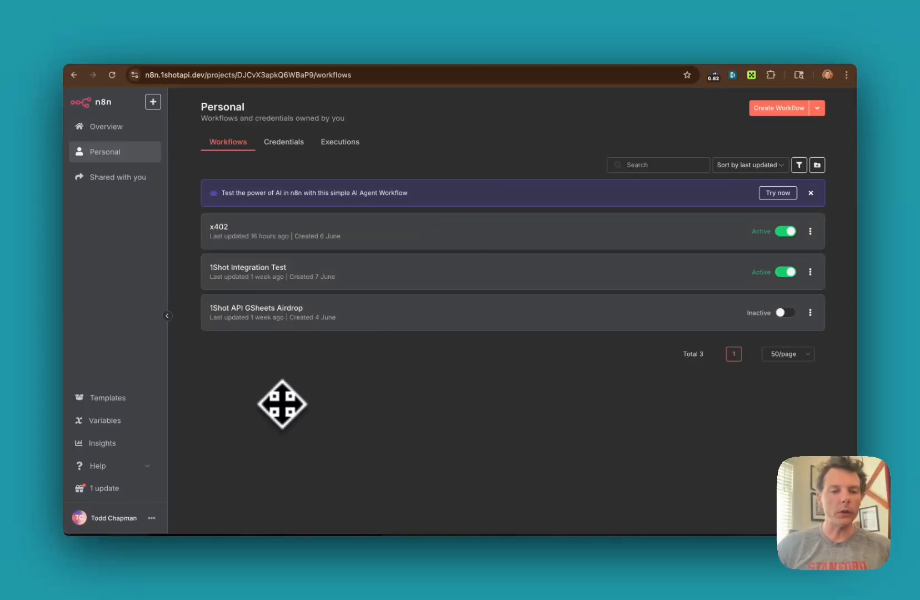
Open the community nodes page in the n8n settings
{"action": "left_click", "coordinate": [151, 518]}
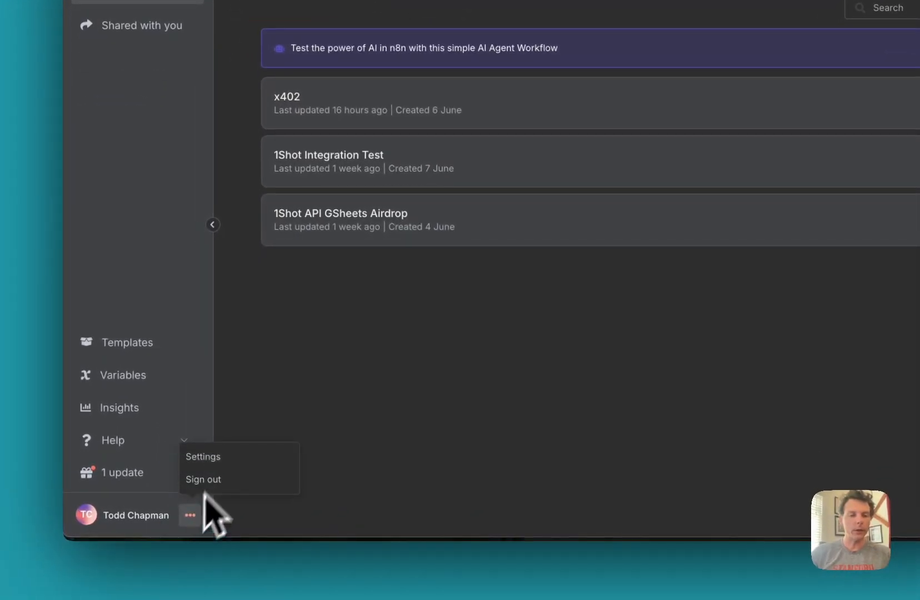
{"action": "left_click", "coordinate": [217, 457]}
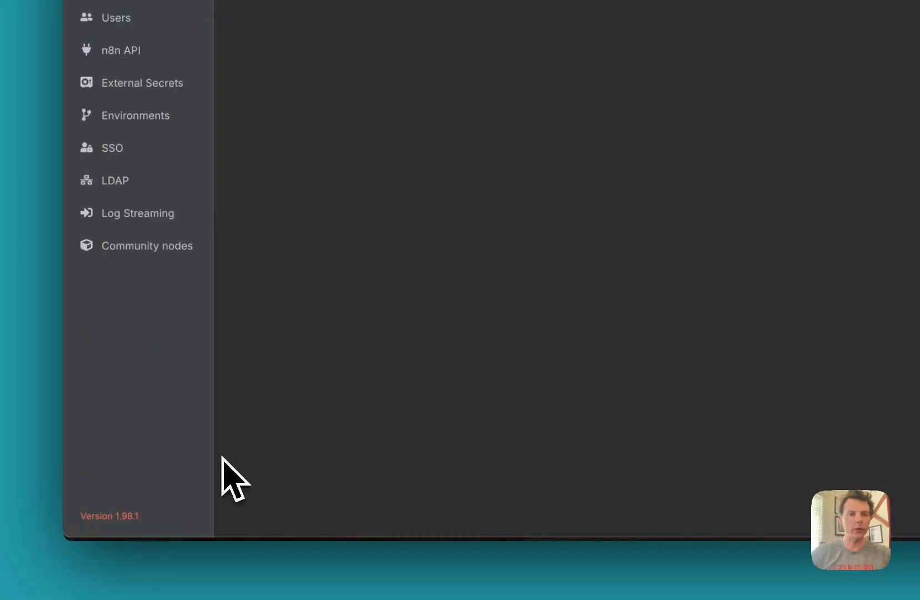
{"action": "left_click", "coordinate": [152, 250]}
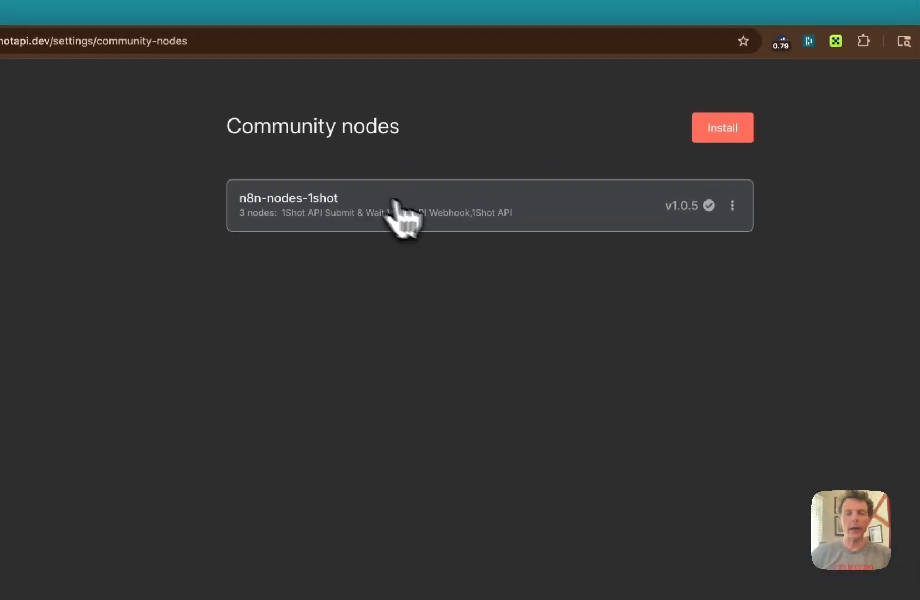
Fill in a community node installation for npm package n8n-nodes-1shot, accept the risk statement, and dismiss it without installing
{"action": "left_click", "coordinate": [684, 136]}
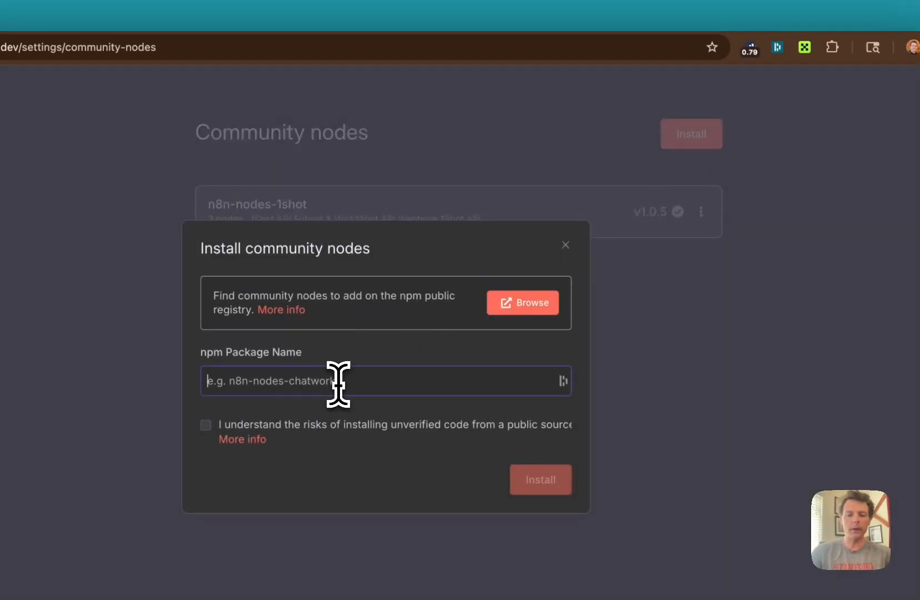
{"action": "type", "text": "n8n-nodes-1shot"}
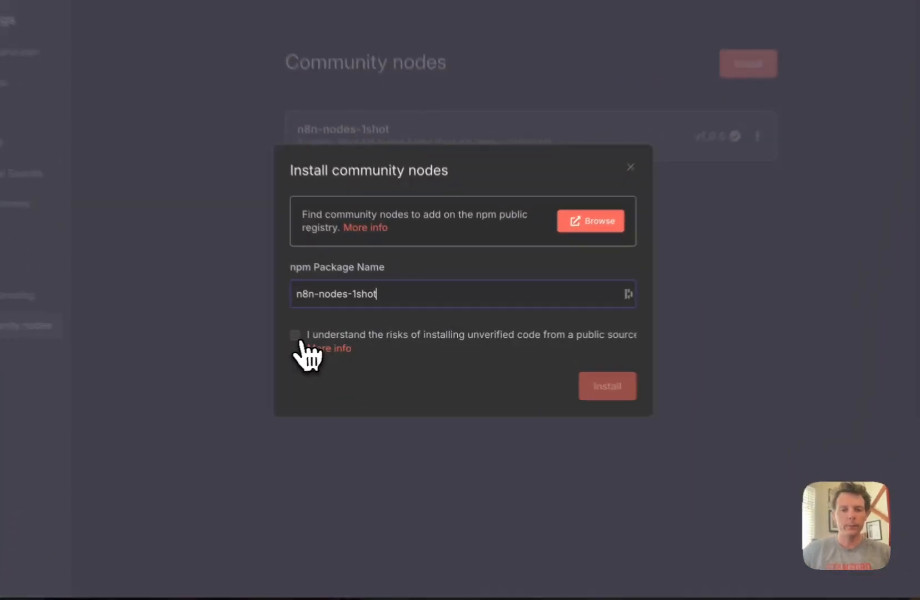
{"action": "left_click", "coordinate": [336, 338]}
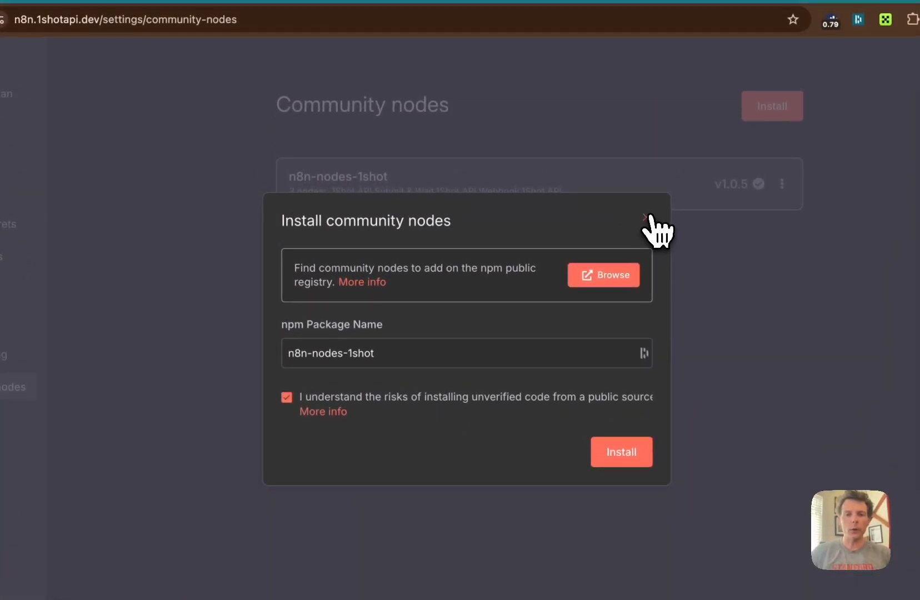
{"action": "left_click", "coordinate": [646, 217]}
Return to the personal workflow list and open the x402 workflow
{"action": "left_click", "coordinate": [133, 92]}
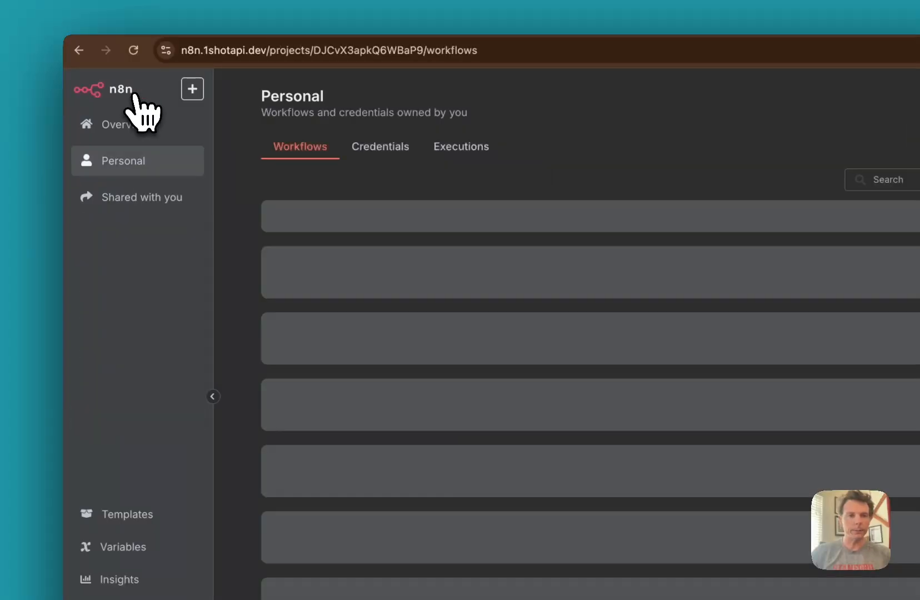
{"action": "left_click", "coordinate": [566, 327]}
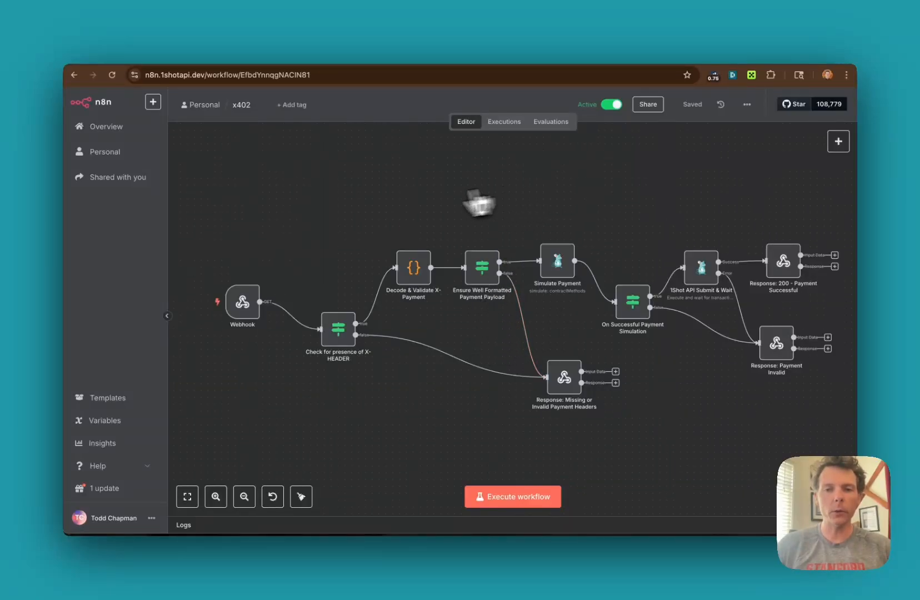
{"action": "scroll", "coordinate": [550, 319], "scroll_direction": "down", "scroll_amount": 2}
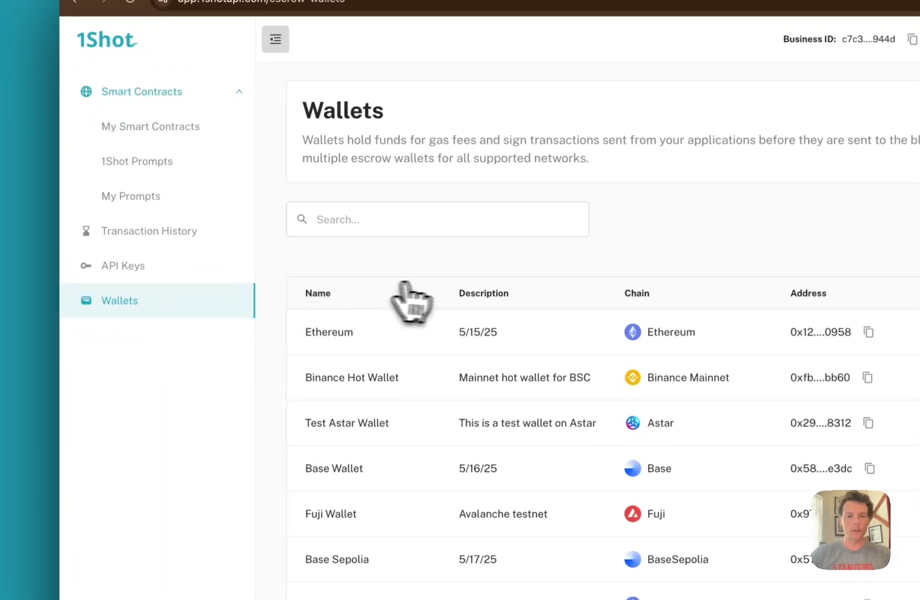
Start a new 1Shot wallet named n8n on the BaseSepolia blockchain, and close the form without creating it
{"action": "left_click", "coordinate": [751, 256]}
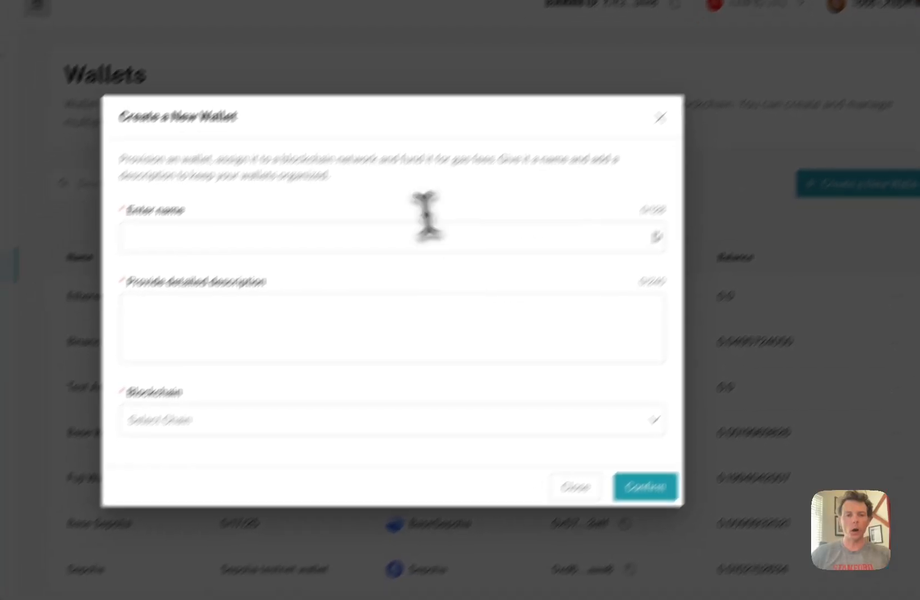
{"action": "left_click", "coordinate": [256, 305]}
{"action": "left_click", "coordinate": [371, 383]}
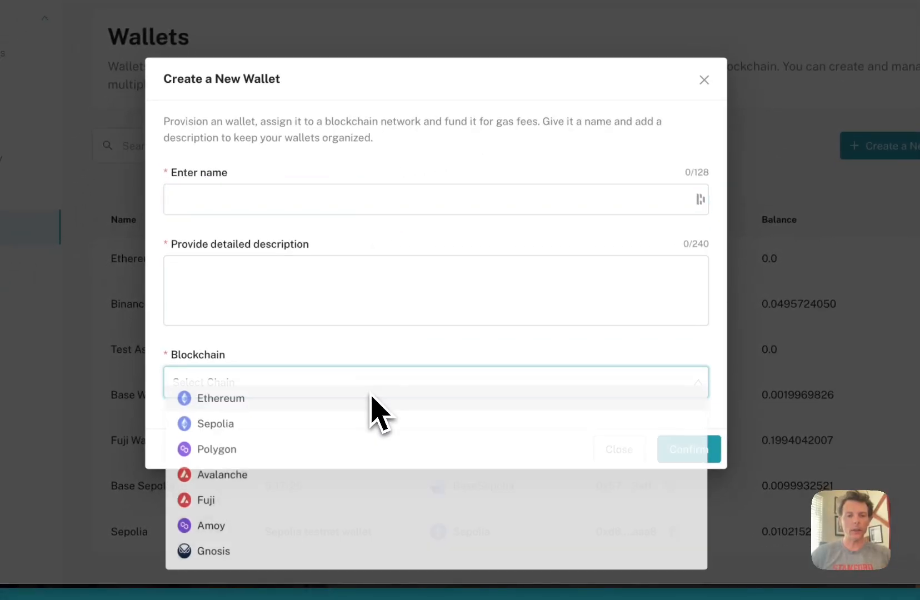
{"action": "scroll", "coordinate": [359, 503], "scroll_direction": "down", "scroll_amount": 5}
{"action": "scroll", "coordinate": [356, 498], "scroll_direction": "down", "scroll_amount": 2}
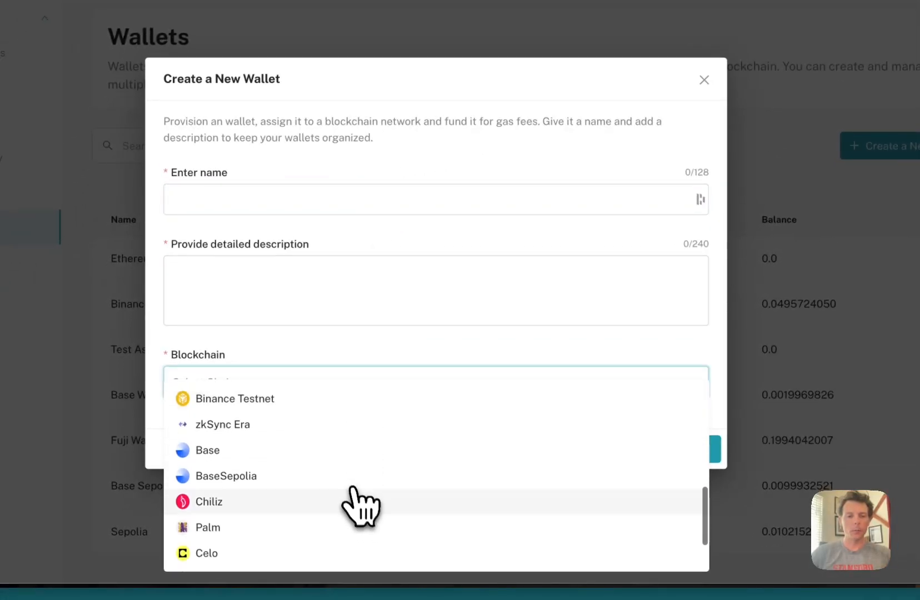
{"action": "left_click", "coordinate": [351, 478]}
{"action": "left_click", "coordinate": [293, 205]}
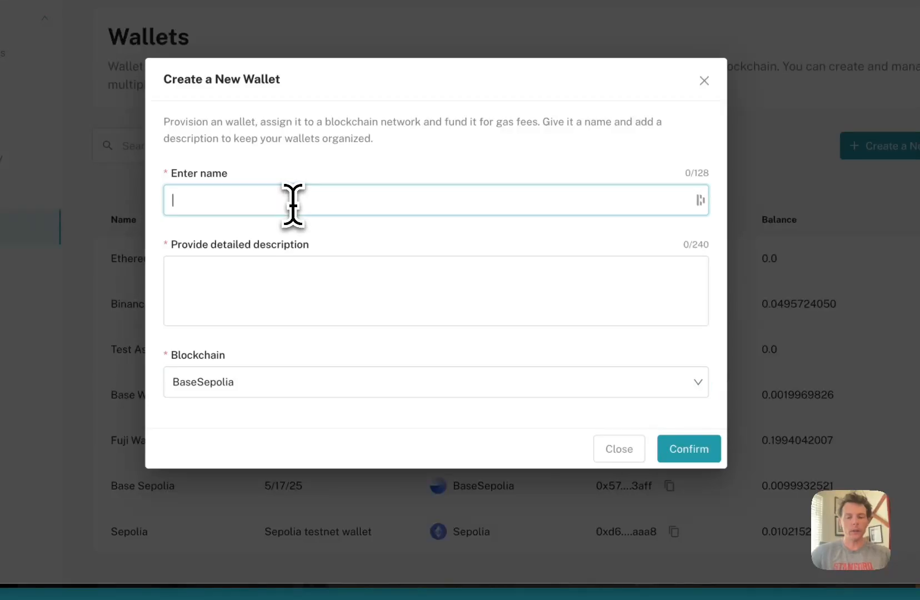
{"action": "left_click", "coordinate": [284, 282]}
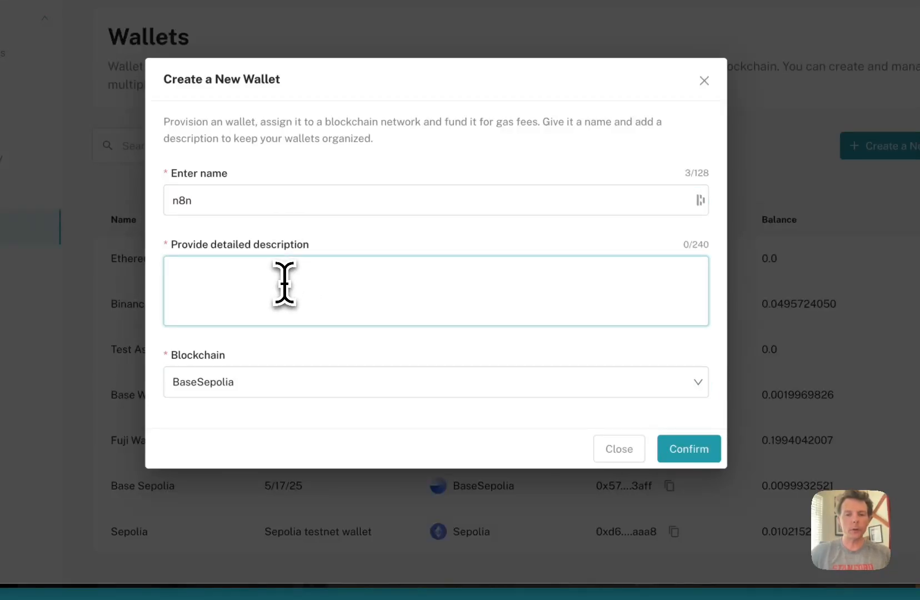
{"action": "left_click", "coordinate": [618, 450]}
Open the details of the existing Base Sepolia wallet and check its ETH balance
{"action": "scroll", "coordinate": [566, 459], "scroll_direction": "down", "scroll_amount": 1}
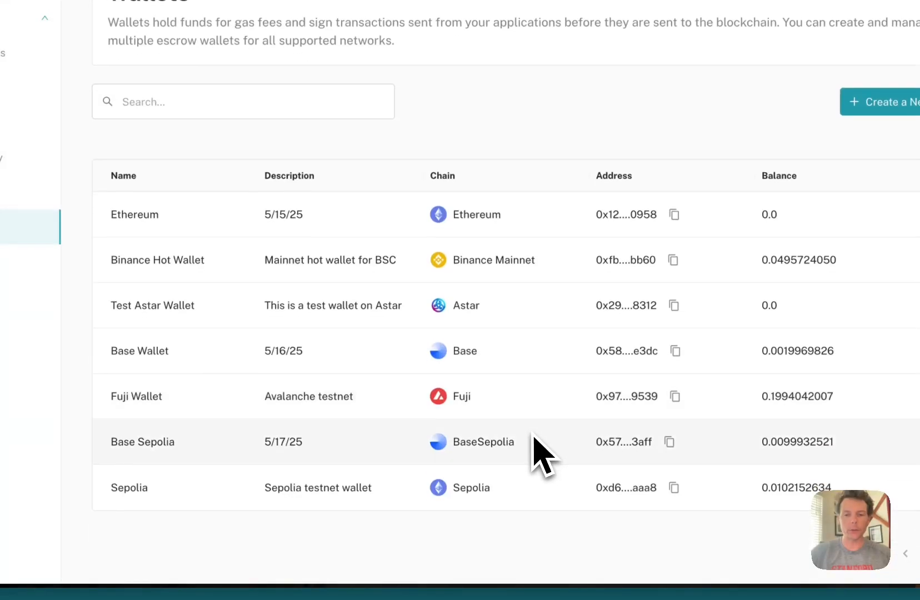
{"action": "left_click", "coordinate": [793, 409]}
{"action": "left_click", "coordinate": [793, 415]}
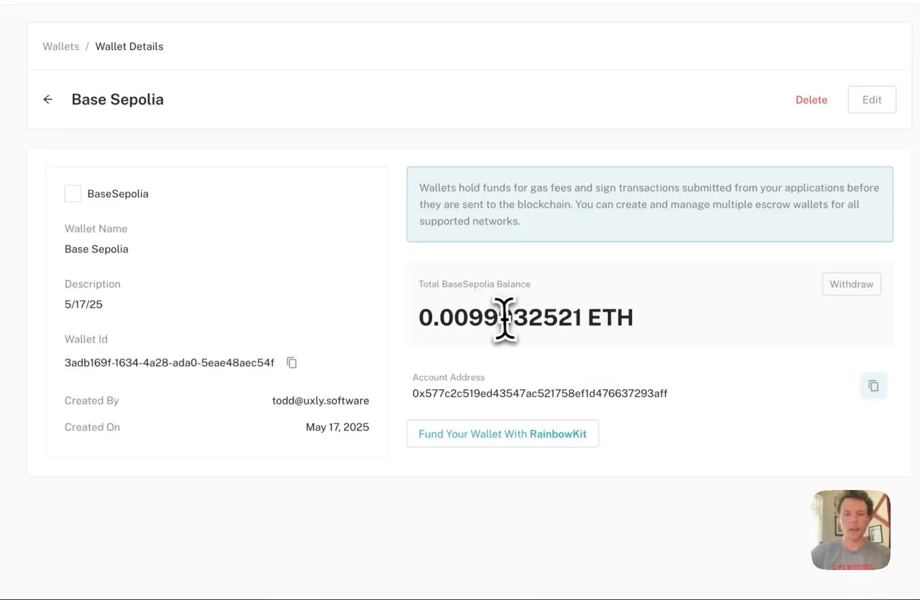
{"action": "double_click", "coordinate": [474, 320]}
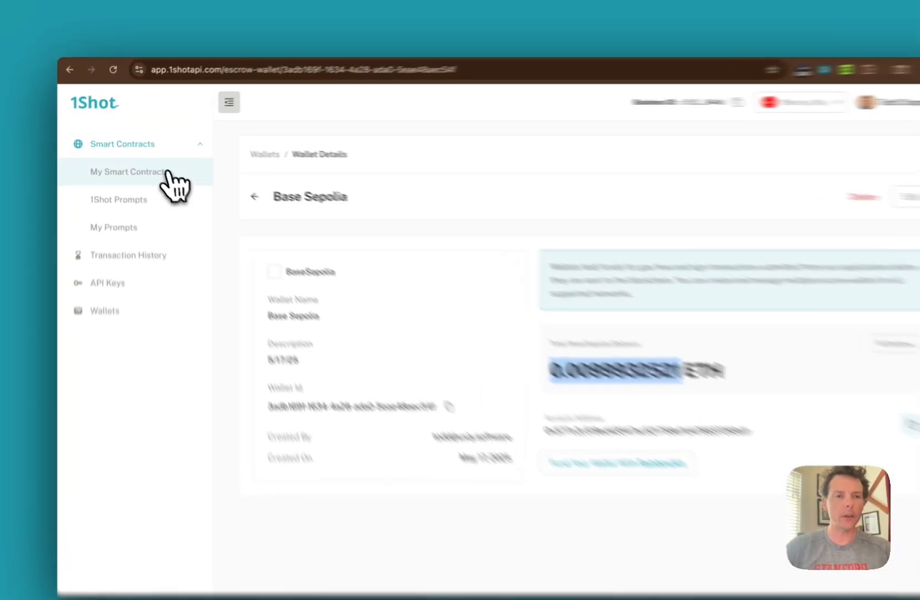
Copy the USDC contract address from its BaseScan page and return to the smart contracts list in 1Shot
{"action": "left_click", "coordinate": [156, 163]}
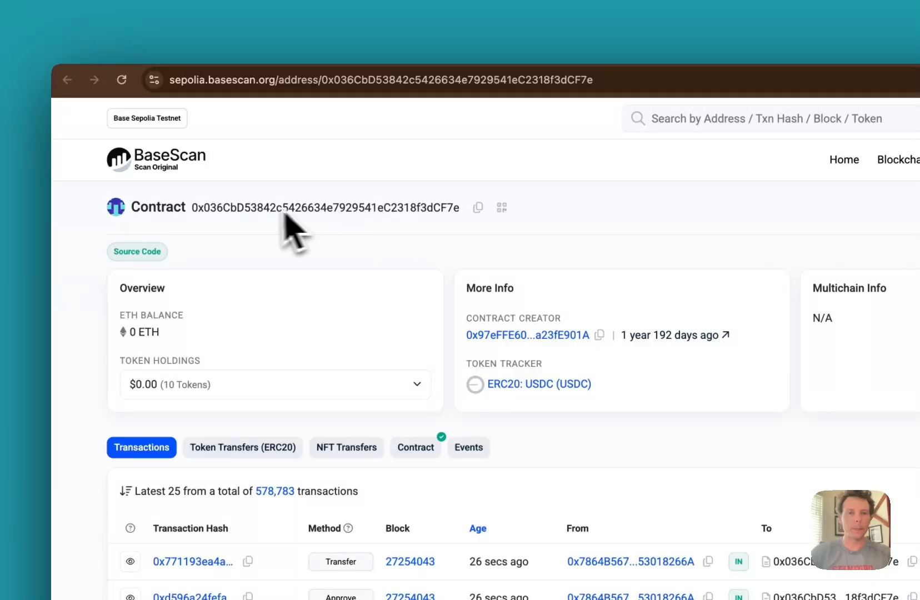
{"action": "left_click", "coordinate": [477, 208]}
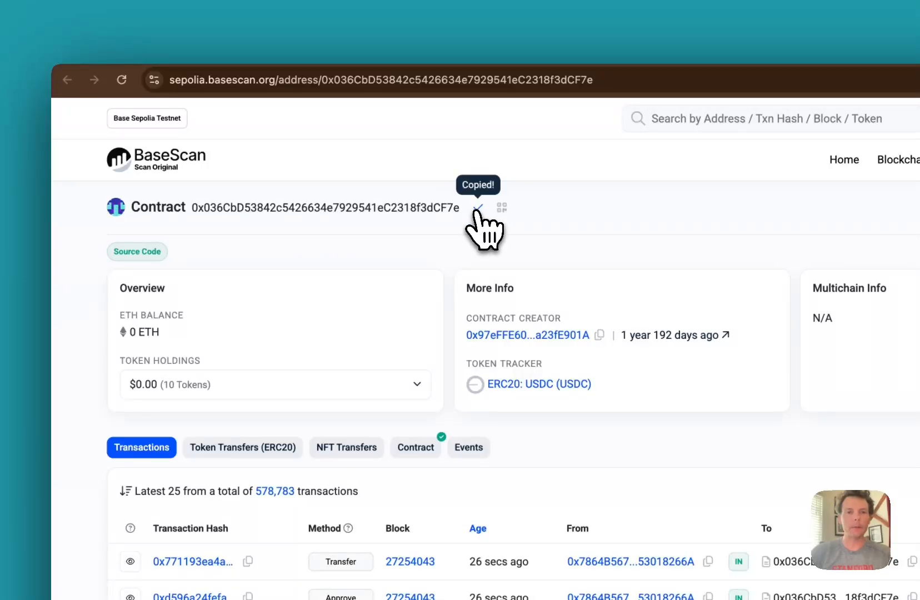
{"action": "left_click", "coordinate": [413, 50]}
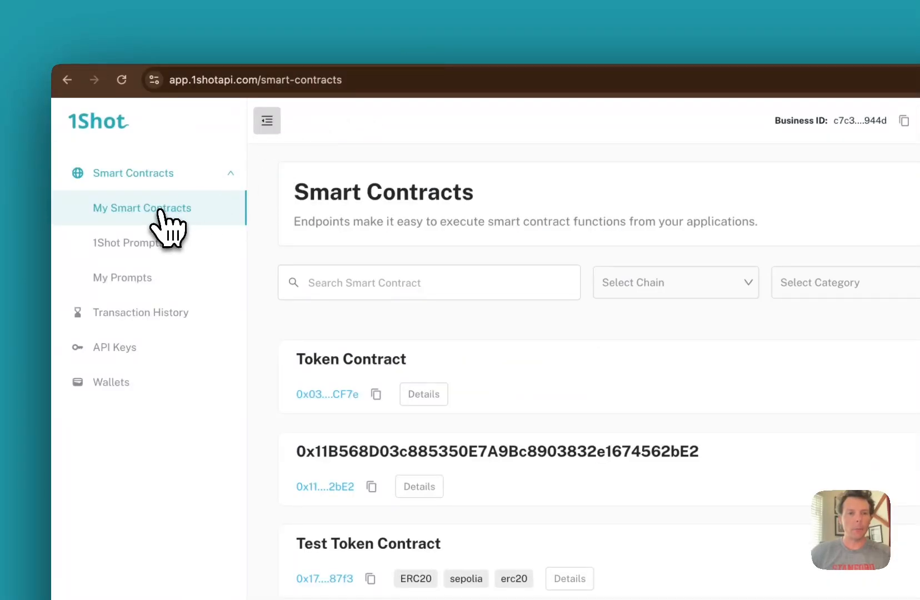
Create a new smart contract entry for 0x036CbD53842c5426634e7929541eC2318f3dCF7e on BaseSepolia, fetch its ABI and continue to function selection
{"action": "left_click", "coordinate": [752, 253]}
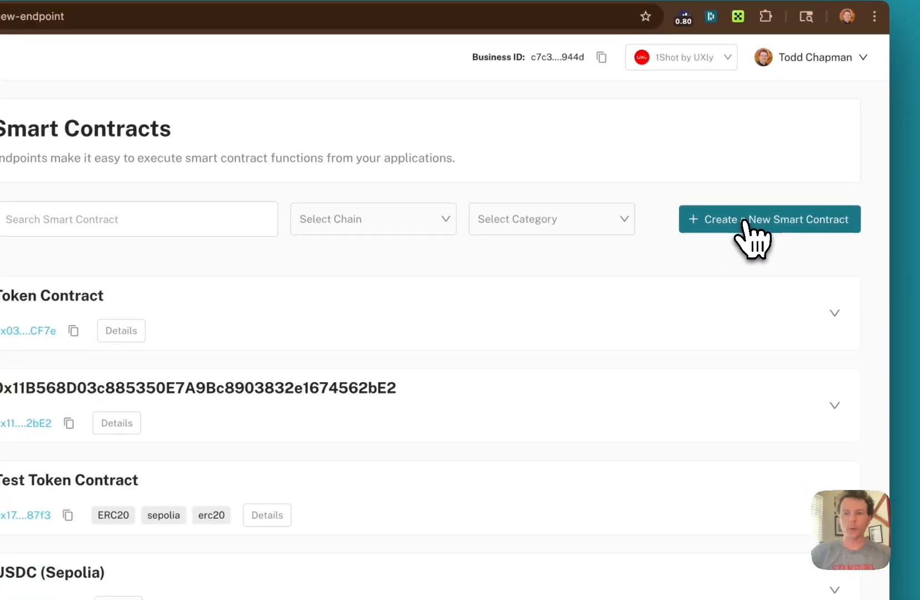
{"action": "left_click", "coordinate": [254, 360]}
{"action": "key", "text": "ctrl+v"}
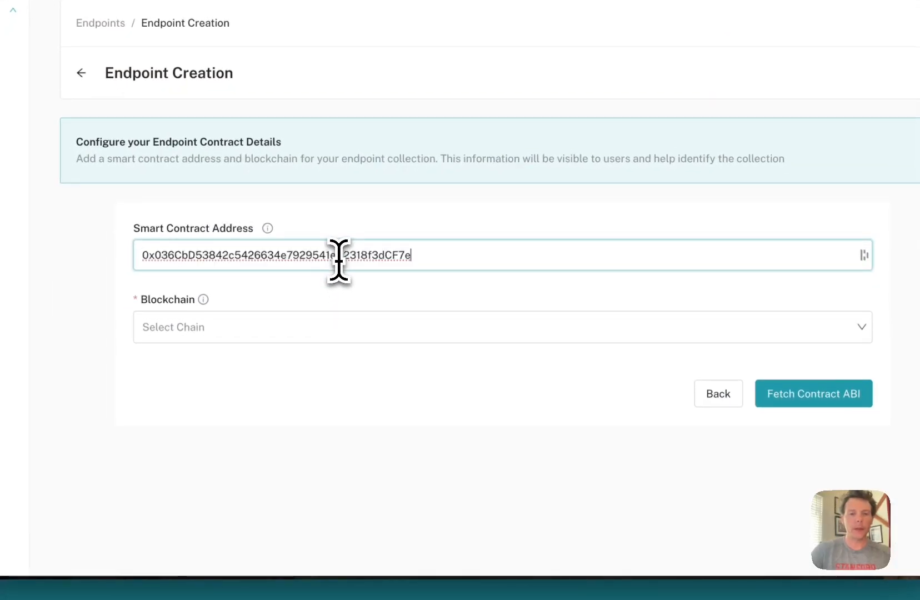
{"action": "left_click", "coordinate": [327, 333]}
{"action": "scroll", "coordinate": [329, 436], "scroll_direction": "down", "scroll_amount": 3}
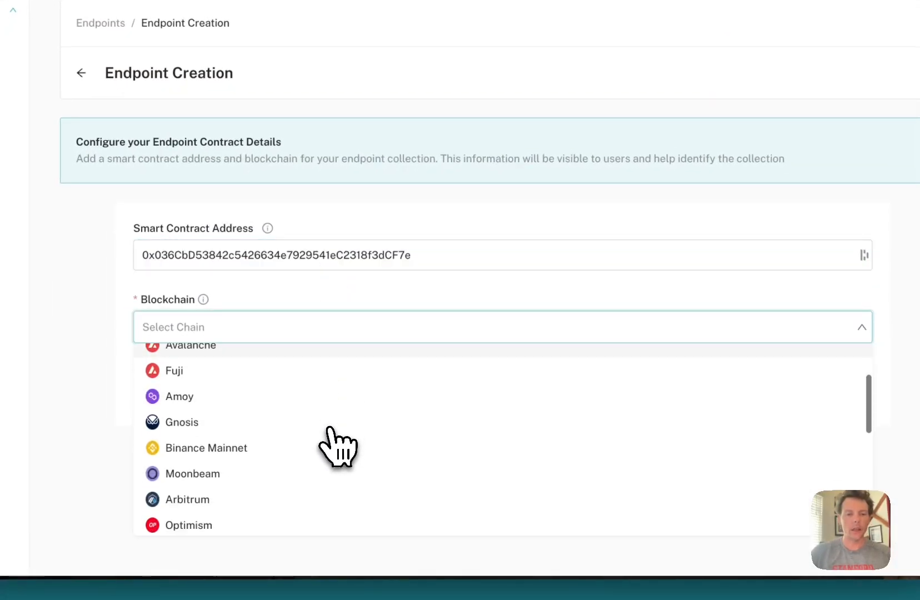
{"action": "scroll", "coordinate": [328, 432], "scroll_direction": "down", "scroll_amount": 3}
{"action": "left_click", "coordinate": [301, 442]}
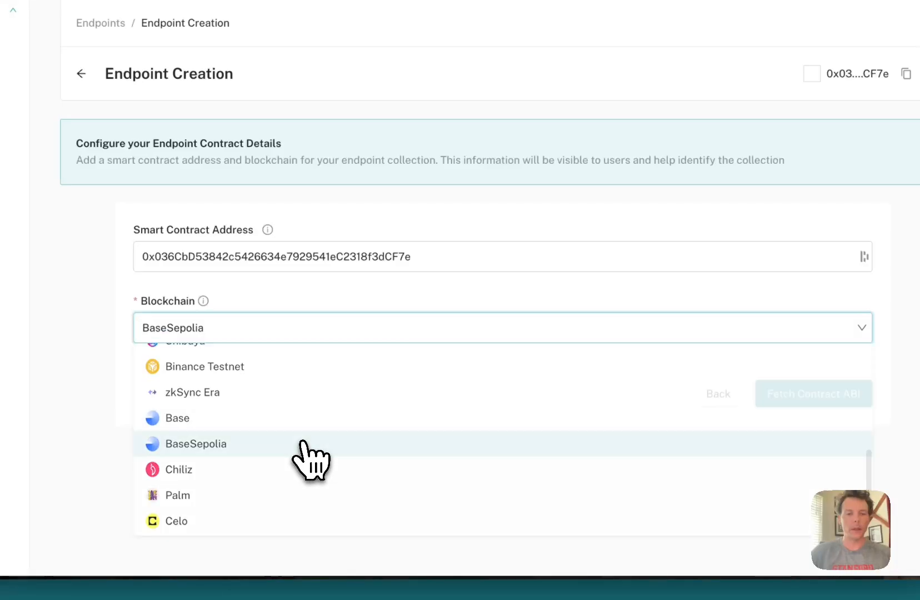
{"action": "left_click", "coordinate": [812, 396]}
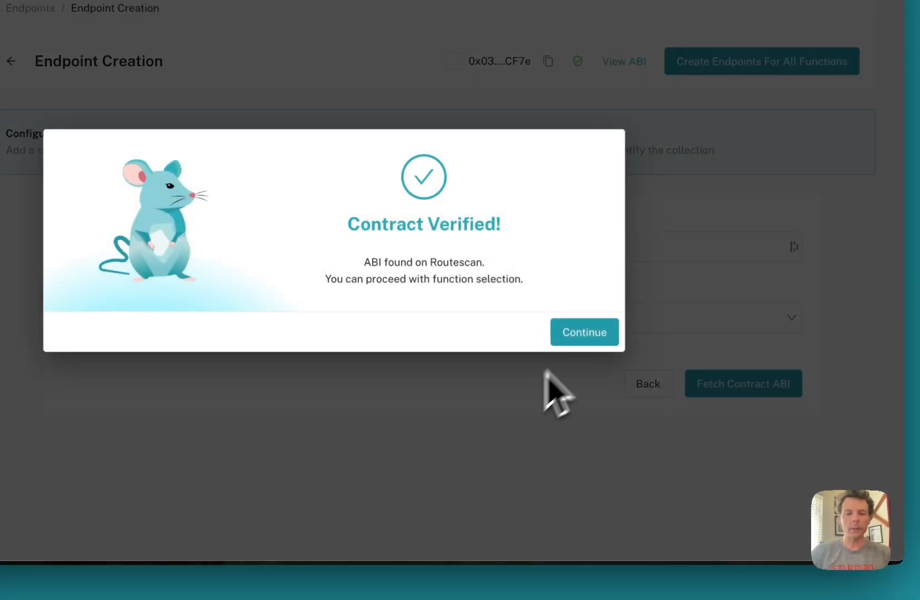
{"action": "left_click", "coordinate": [581, 337]}
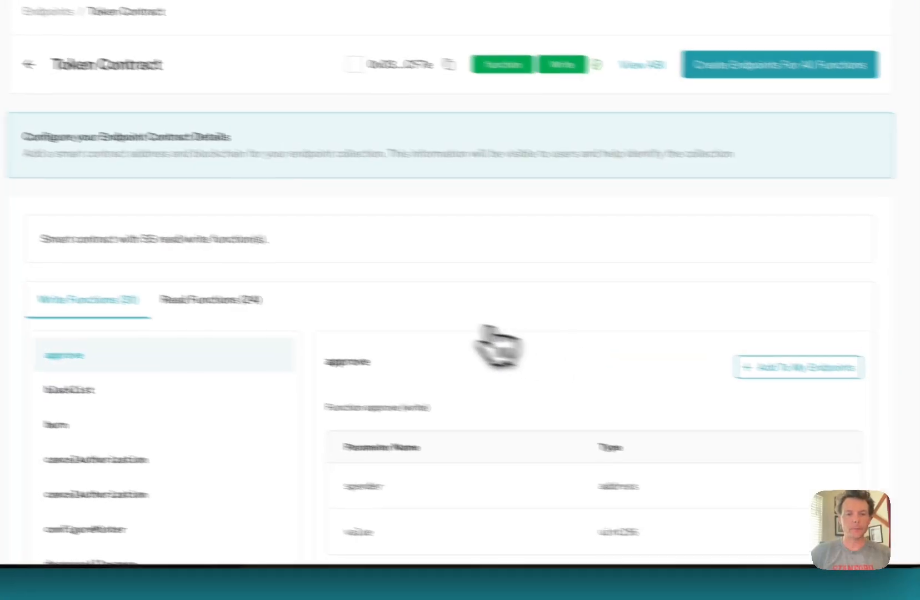
Select the transferWithAuthorization write function variant that takes a single signature parameter of type bytes
{"action": "scroll", "coordinate": [469, 318], "scroll_direction": "down", "scroll_amount": 2}
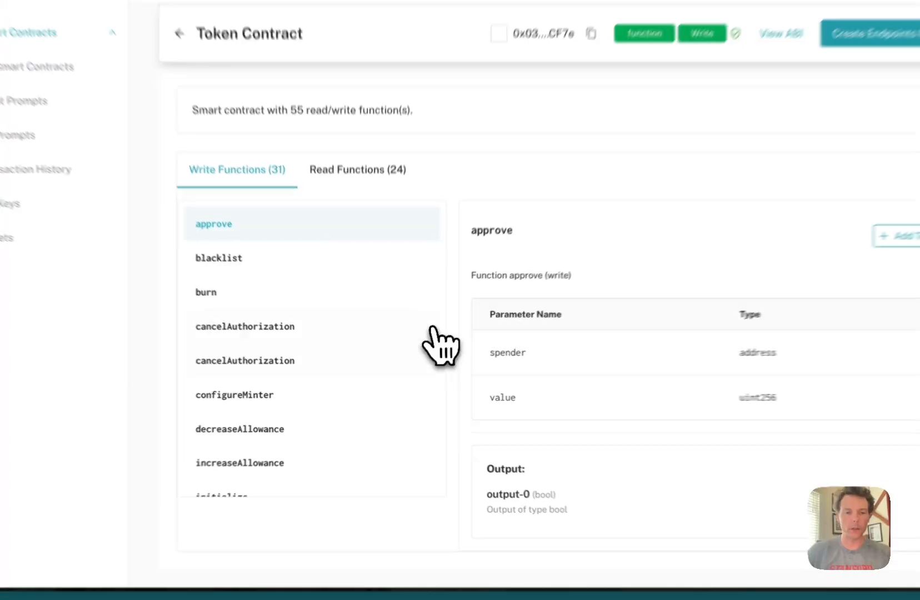
{"action": "scroll", "coordinate": [348, 362], "scroll_direction": "down", "scroll_amount": 3}
{"action": "scroll", "coordinate": [359, 384], "scroll_direction": "down", "scroll_amount": 5}
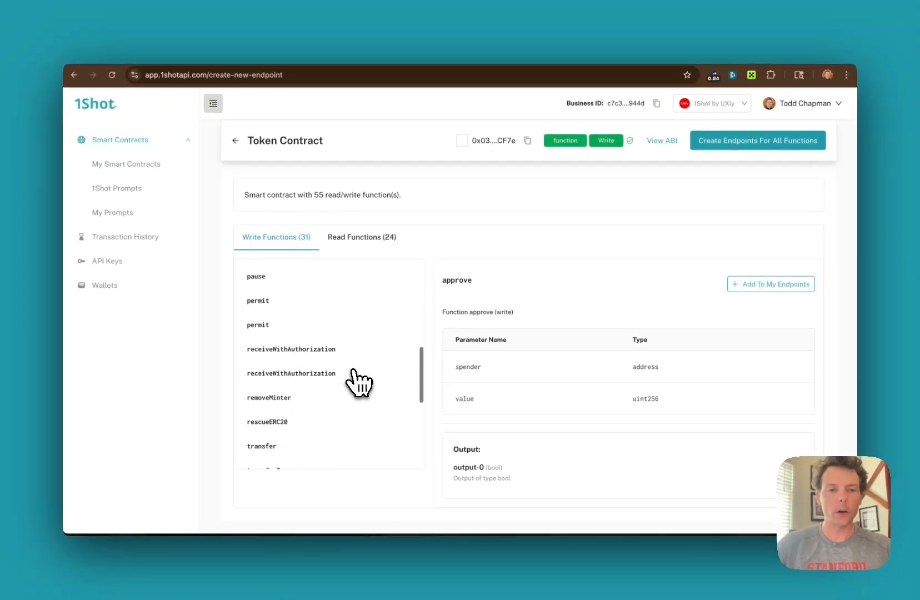
{"action": "scroll", "coordinate": [354, 392], "scroll_direction": "down", "scroll_amount": 2}
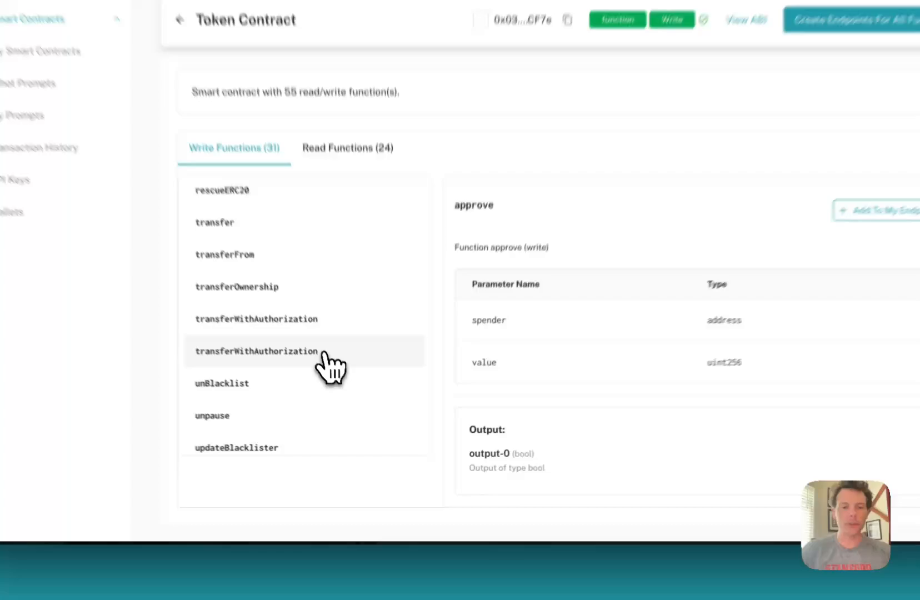
{"action": "left_click", "coordinate": [351, 388]}
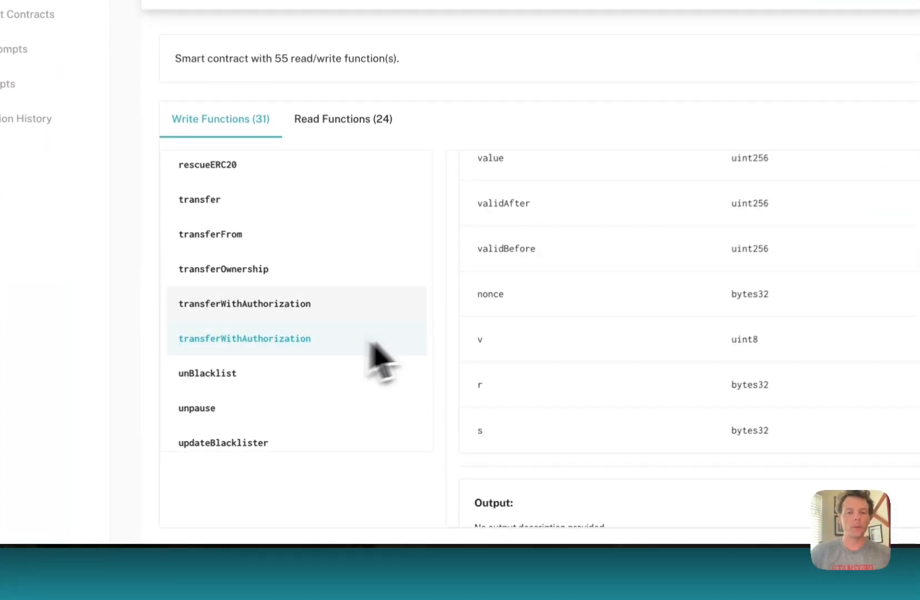
{"action": "left_click", "coordinate": [389, 366]}
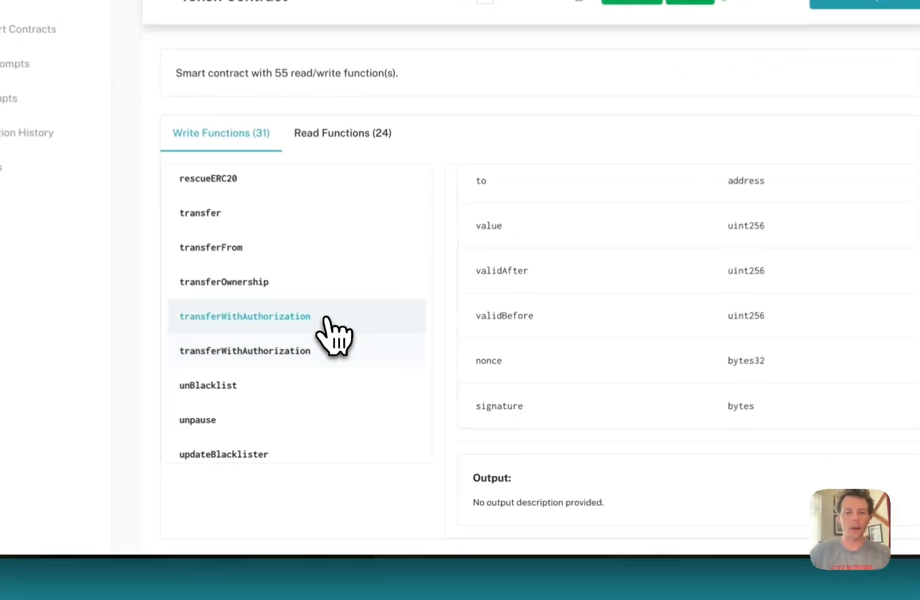
{"action": "scroll", "coordinate": [565, 345], "scroll_direction": "down", "scroll_amount": 1}
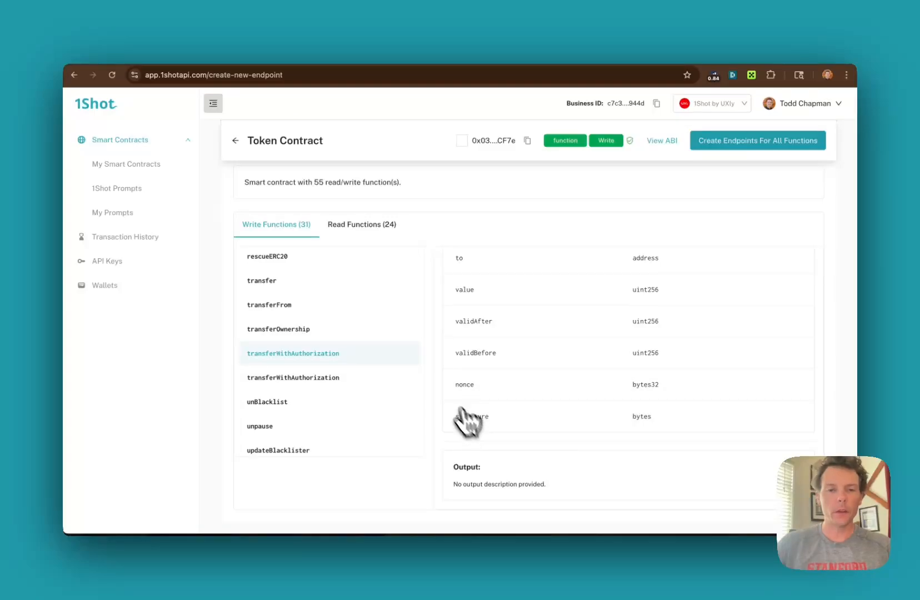
{"action": "scroll", "coordinate": [555, 364], "scroll_direction": "up", "scroll_amount": 2}
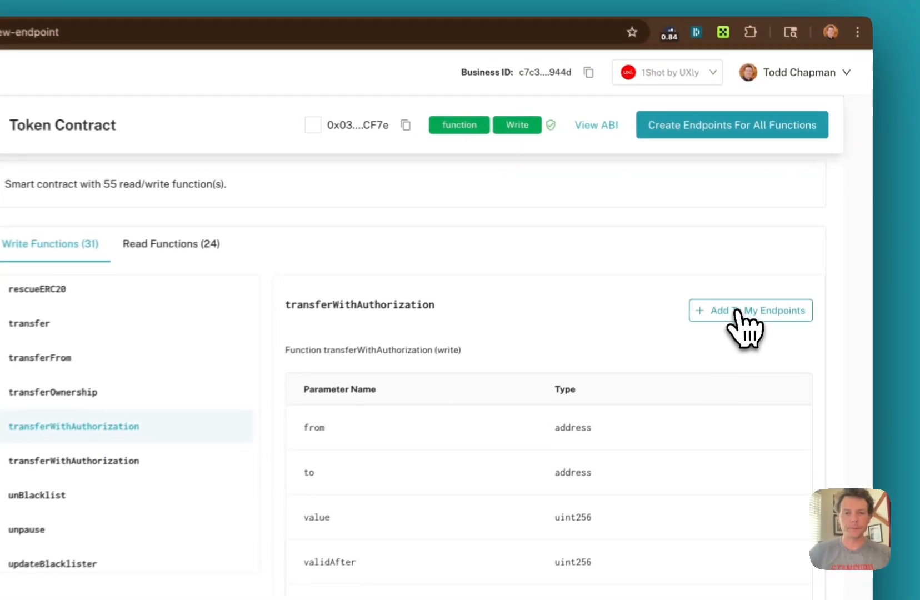
Add the selected function to the endpoints as "x402 demo transferWithAuthorization", keeping the Base Sepolia escrow wallet
{"action": "left_click", "coordinate": [736, 312]}
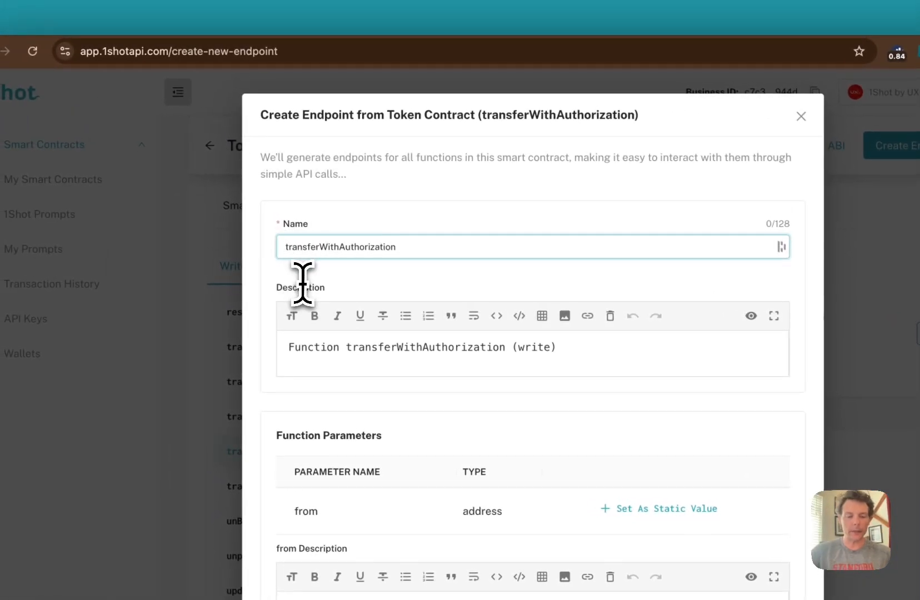
{"action": "type", "text": "x402 demo"}
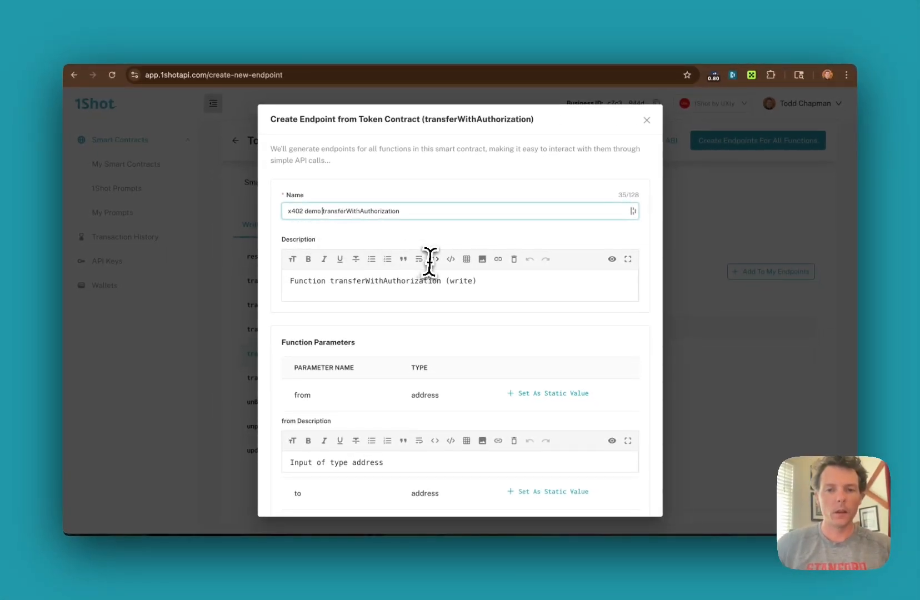
{"action": "scroll", "coordinate": [430, 261], "scroll_direction": "down", "scroll_amount": 10}
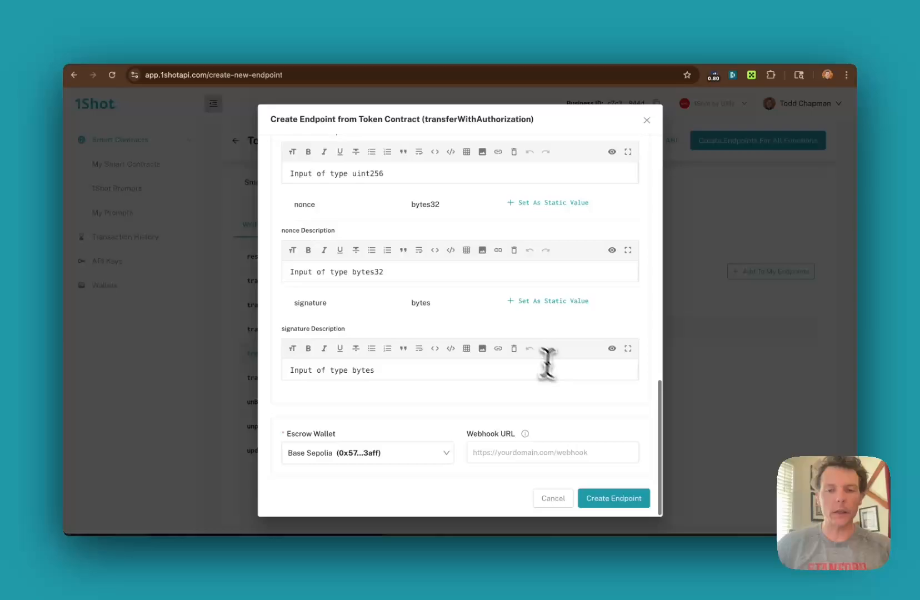
{"action": "left_click", "coordinate": [612, 500]}
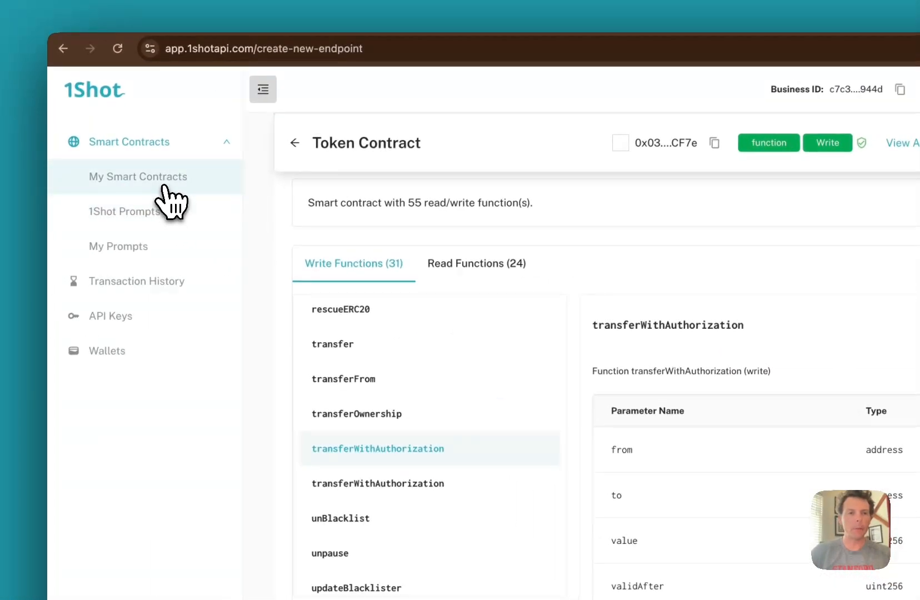
Filter the smart contracts list by BaseSepolia, expand Token Contract and open the details of the x402 demo transferWithAuthorization endpoint
{"action": "left_click", "coordinate": [165, 187]}
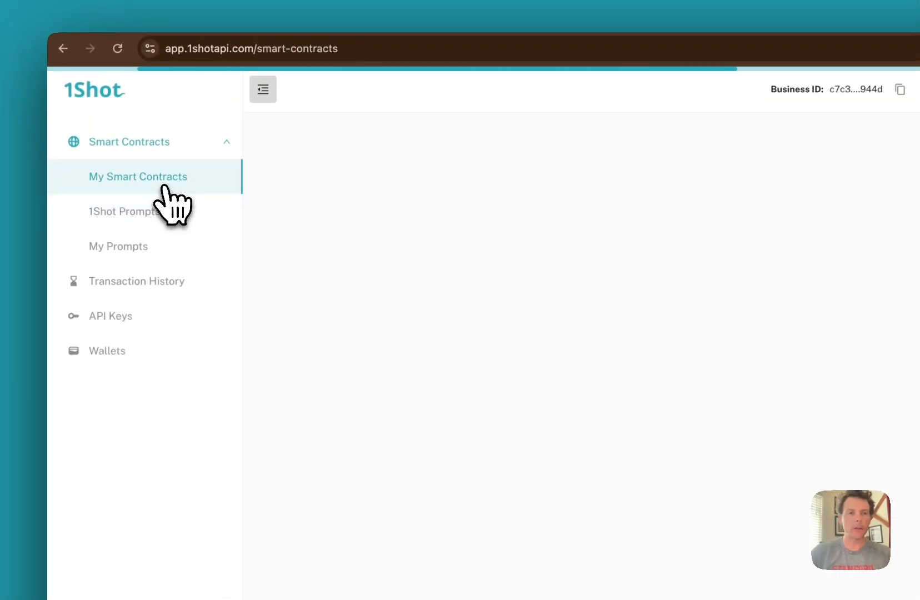
{"action": "left_click", "coordinate": [732, 257]}
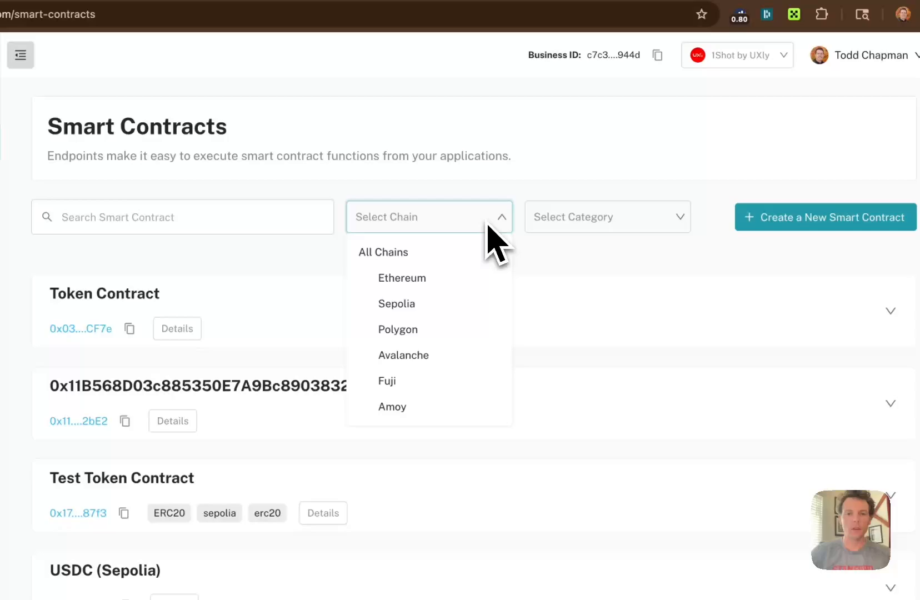
{"action": "scroll", "coordinate": [438, 278], "scroll_direction": "down", "scroll_amount": 10}
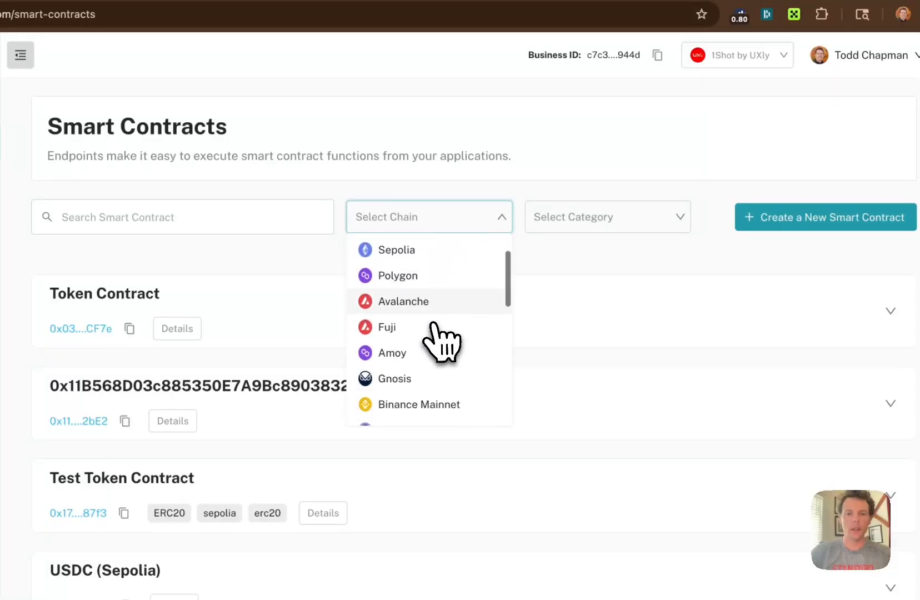
{"action": "left_click", "coordinate": [418, 341]}
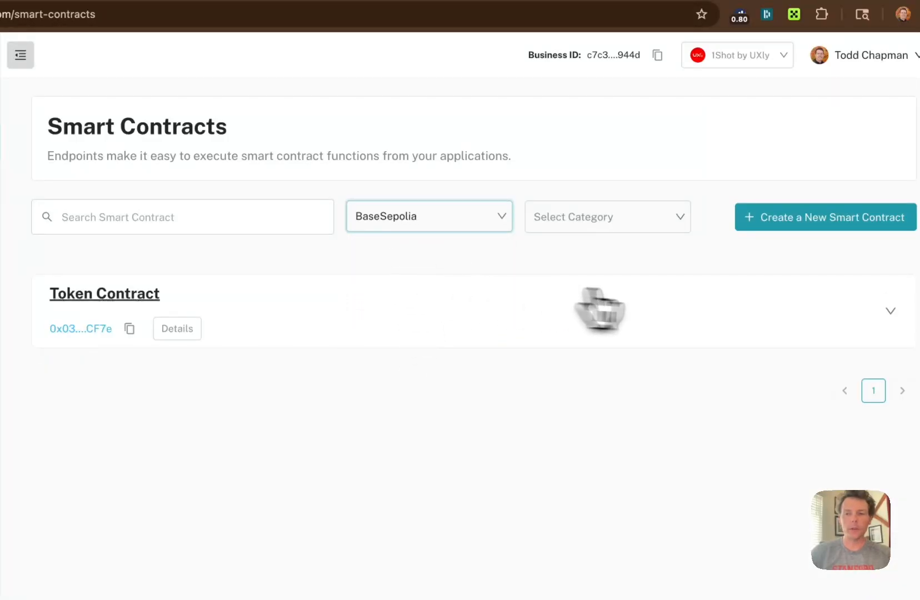
{"action": "left_click", "coordinate": [891, 310]}
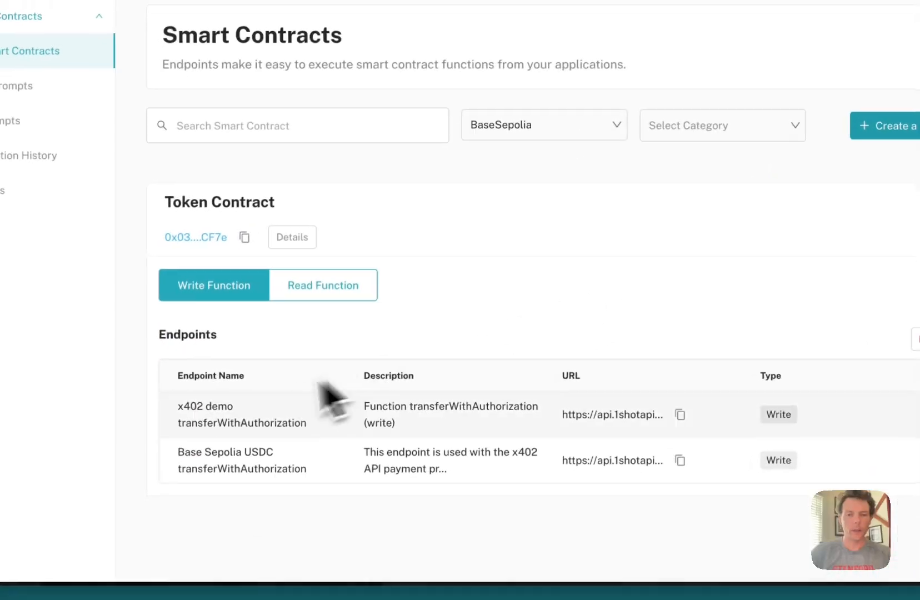
{"action": "left_click", "coordinate": [774, 475]}
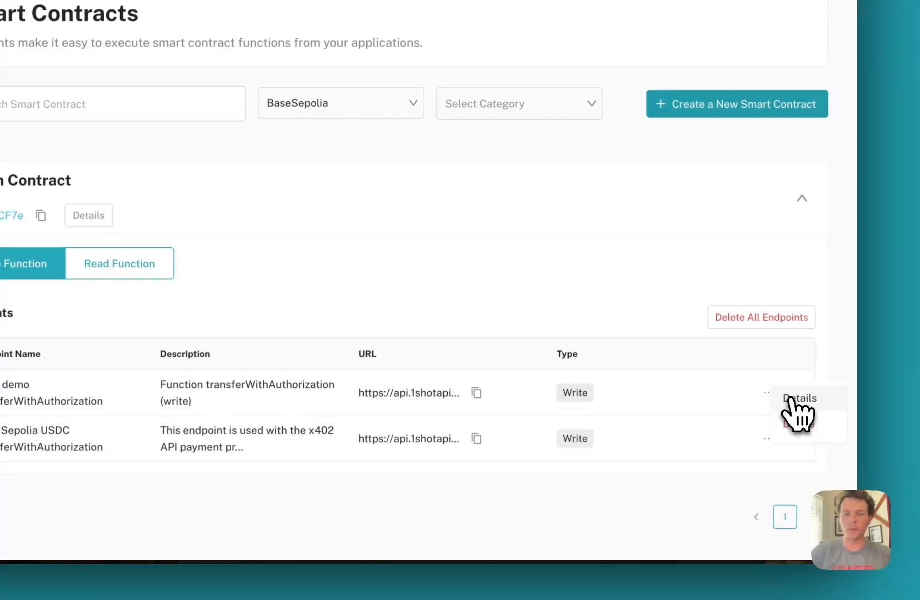
{"action": "left_click", "coordinate": [792, 398]}
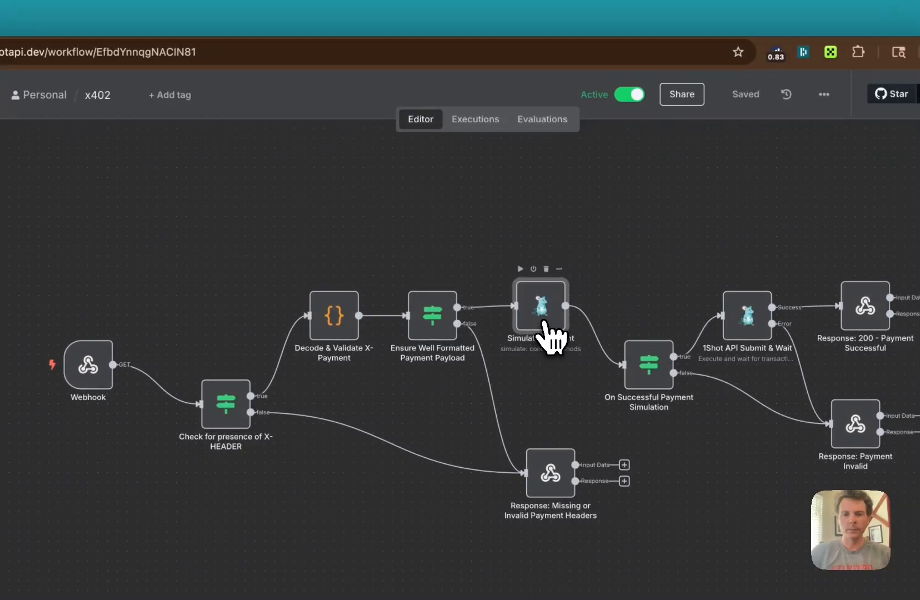
In the n8n x402 workflow, open the Simulate Payment node and its 1Shot account credential to examine the required connection fields
{"action": "double_click", "coordinate": [551, 256]}
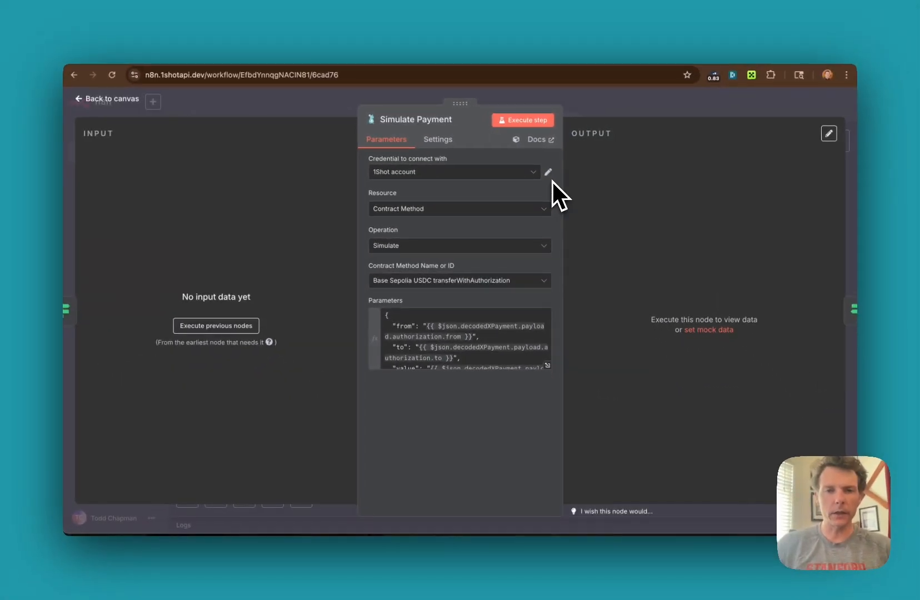
{"action": "left_click", "coordinate": [549, 172]}
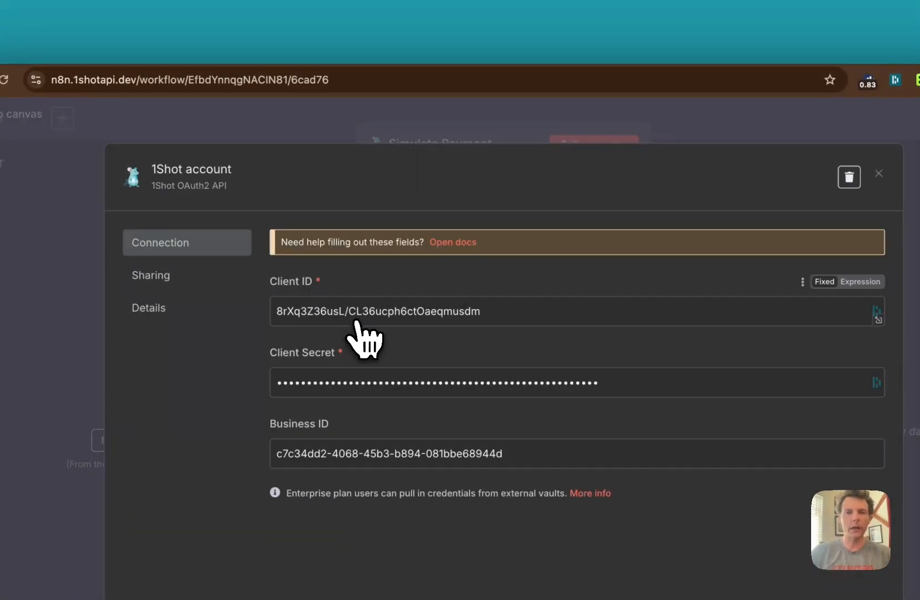
Switch to 1Shot, create a new API key named "n8n demo" and copy the Business ID
{"action": "left_click", "coordinate": [264, 55]}
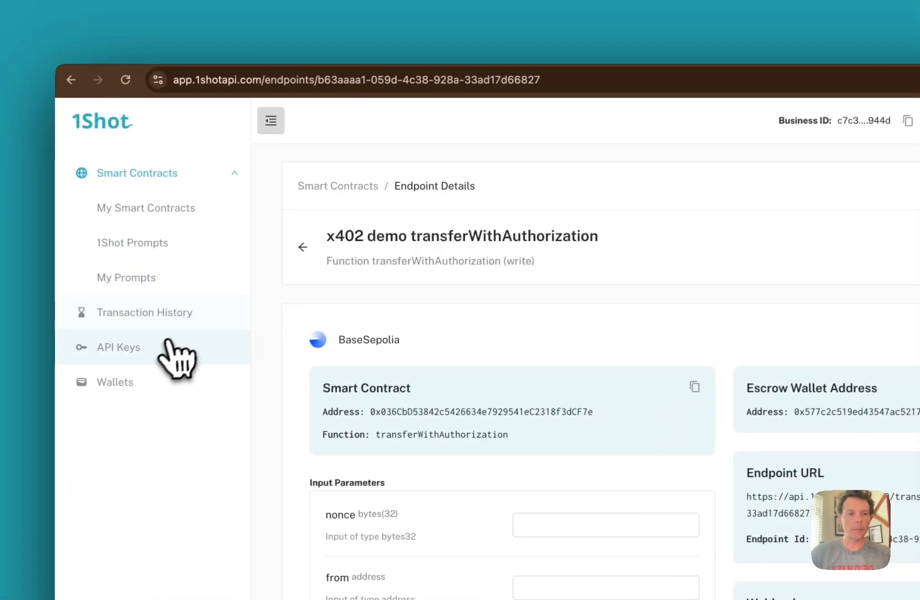
{"action": "left_click", "coordinate": [168, 343]}
{"action": "left_click", "coordinate": [758, 228]}
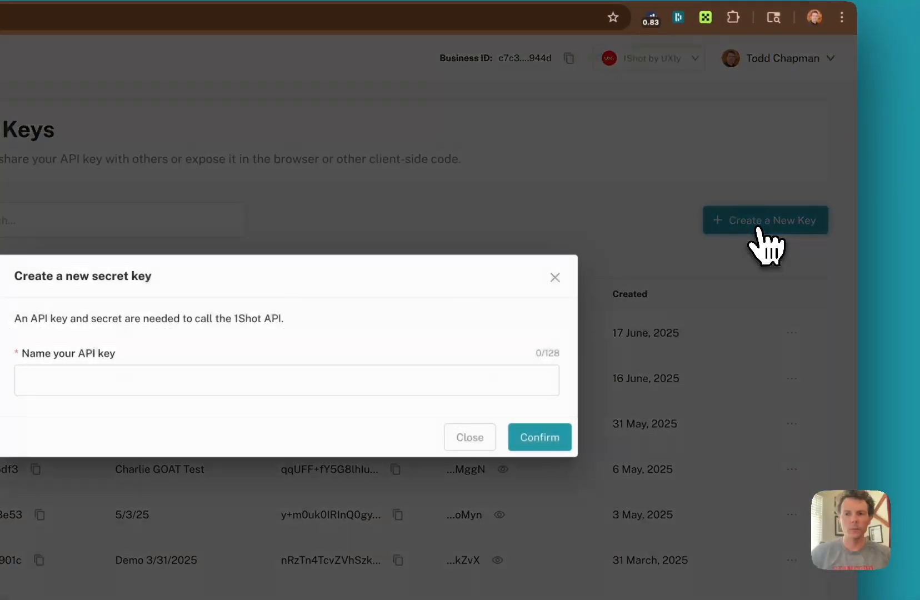
{"action": "left_click", "coordinate": [269, 383]}
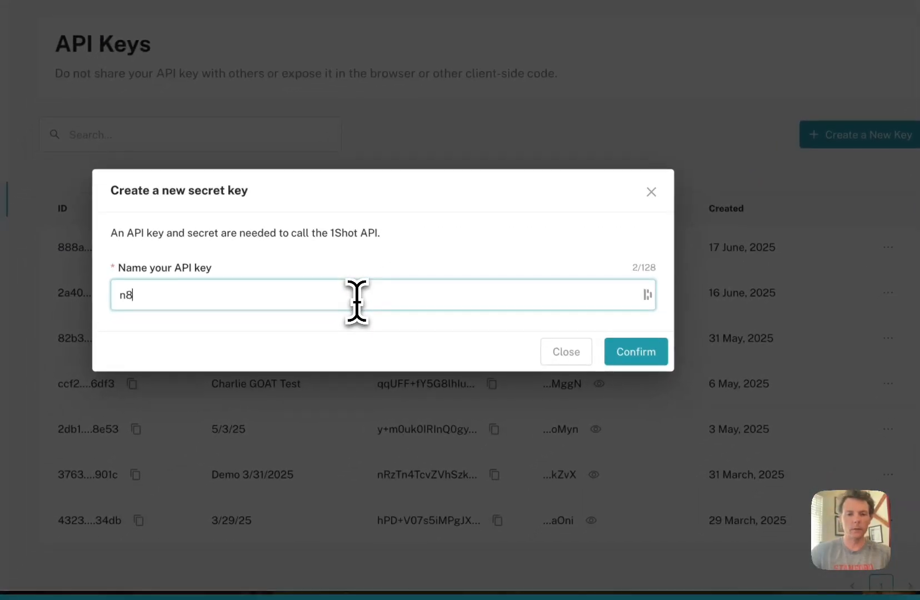
{"action": "left_click", "coordinate": [644, 355]}
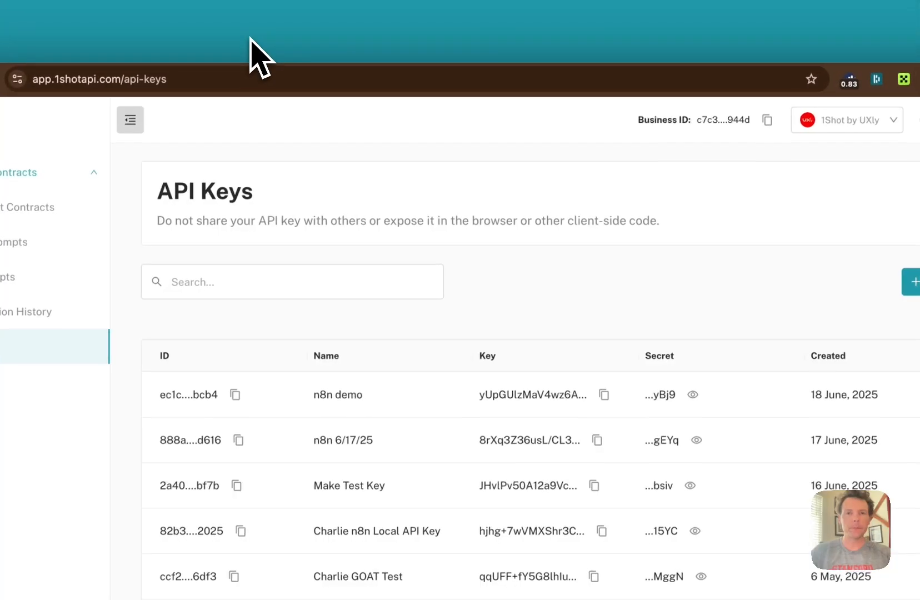
{"action": "left_click", "coordinate": [765, 121]}
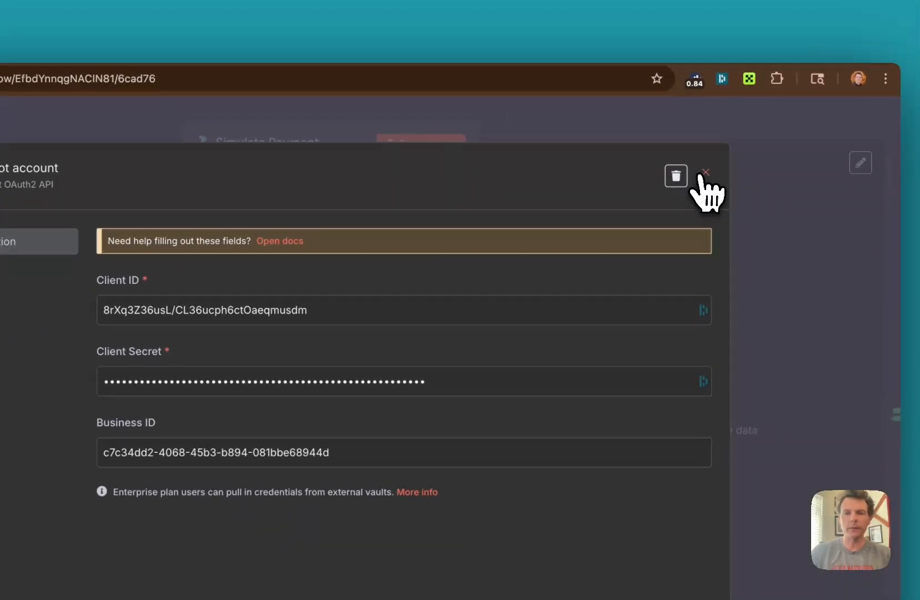
Return to the n8n credential, close it along with the Simulate Payment node, and examine the Webhook node's settings
{"action": "left_click", "coordinate": [705, 173]}
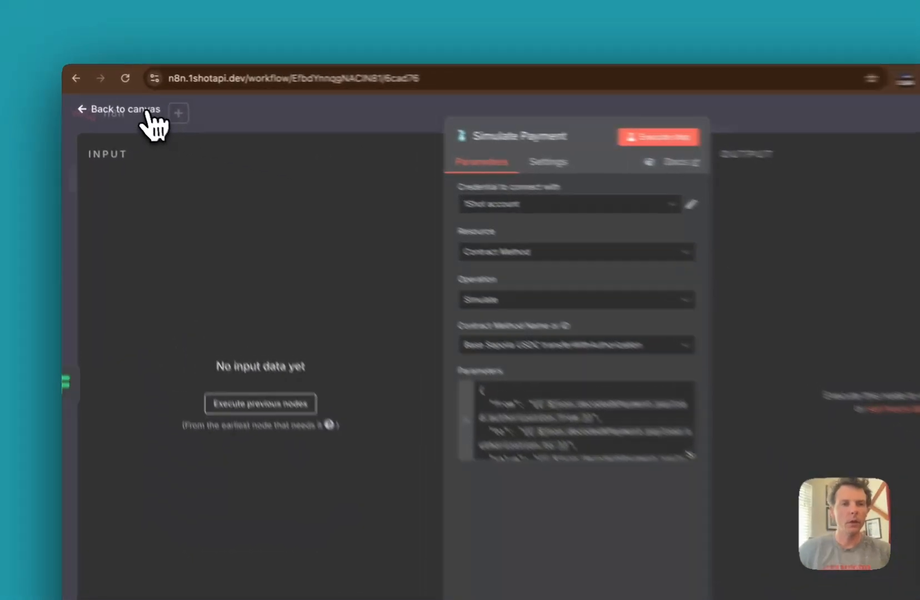
{"action": "left_click", "coordinate": [123, 99]}
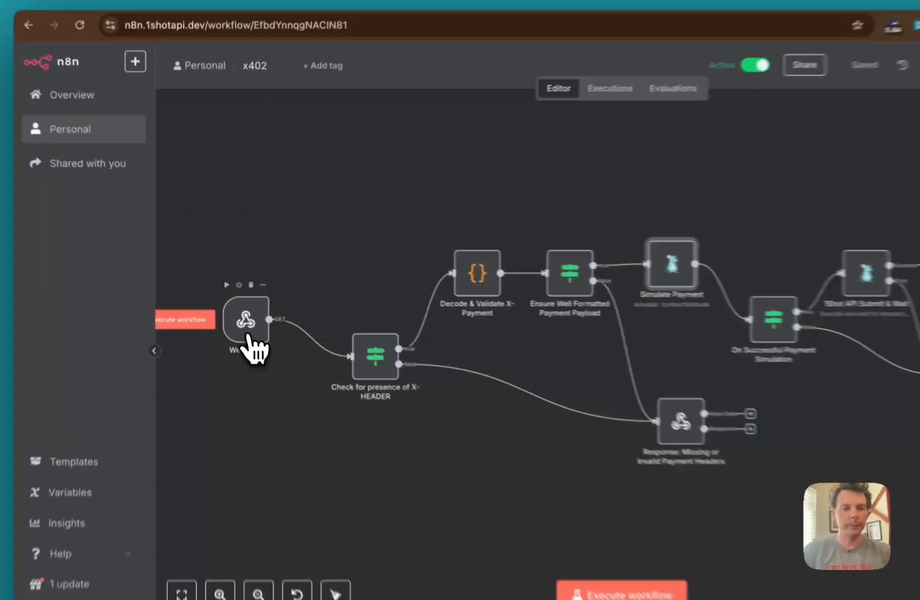
{"action": "double_click", "coordinate": [236, 303]}
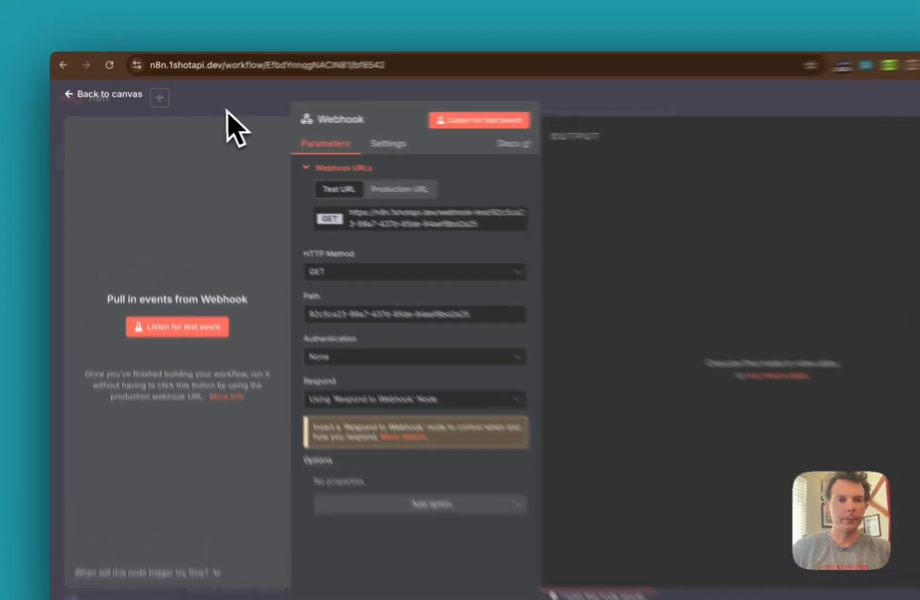
{"action": "key", "text": "Escape"}
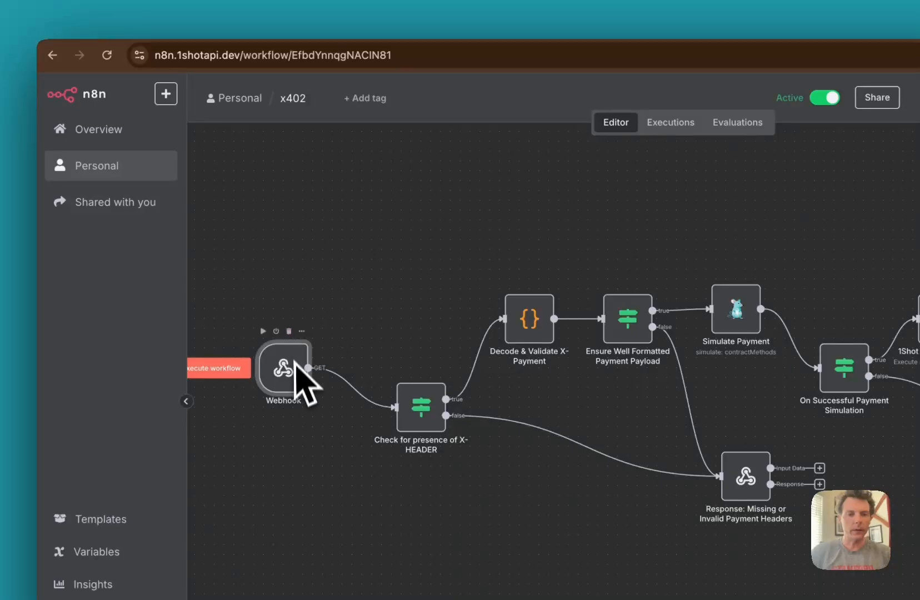
Examine the condition in the Check for presence of X-HEADER node and the 402 response for missing or invalid payment headers
{"action": "left_click", "coordinate": [428, 407]}
{"action": "double_click", "coordinate": [428, 407]}
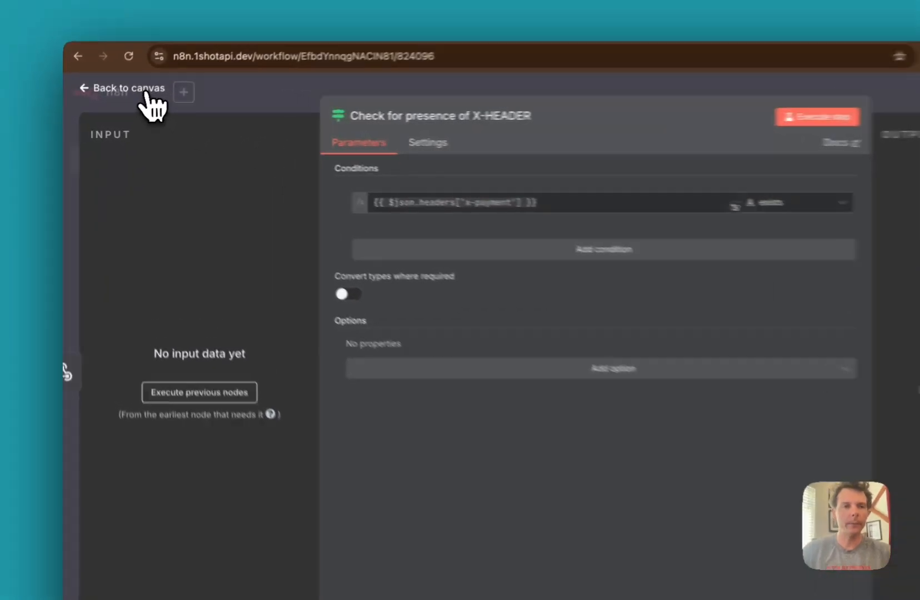
{"action": "left_click", "coordinate": [125, 99]}
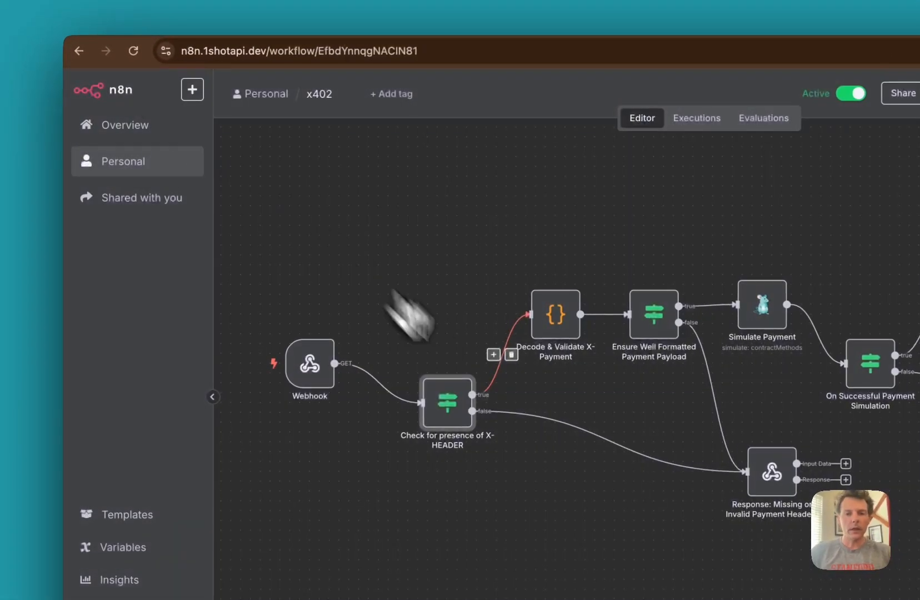
{"action": "double_click", "coordinate": [774, 476]}
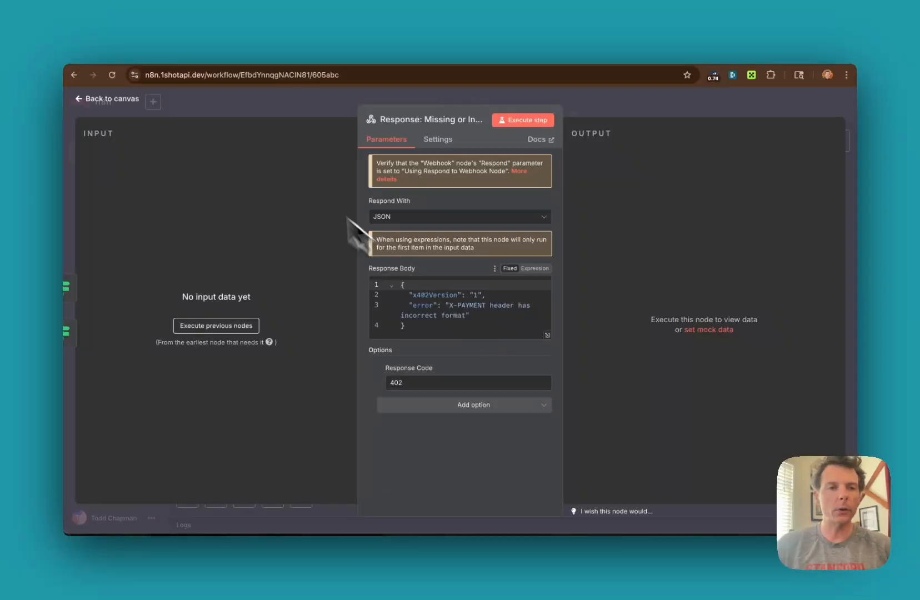
{"action": "left_click", "coordinate": [142, 101]}
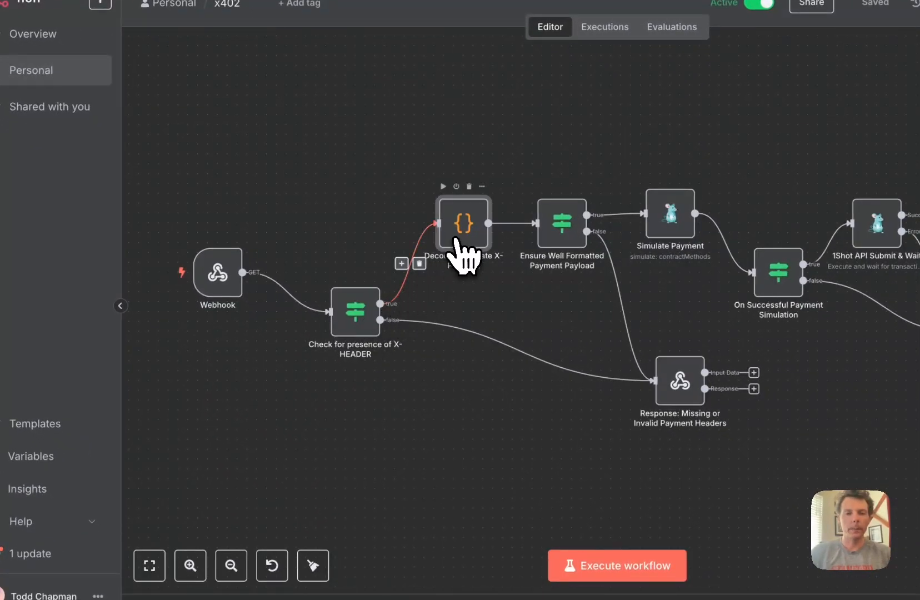
Examine the JavaScript in the Decode & Validate X-Payment node and review the missing or invalid headers response again
{"action": "double_click", "coordinate": [451, 245]}
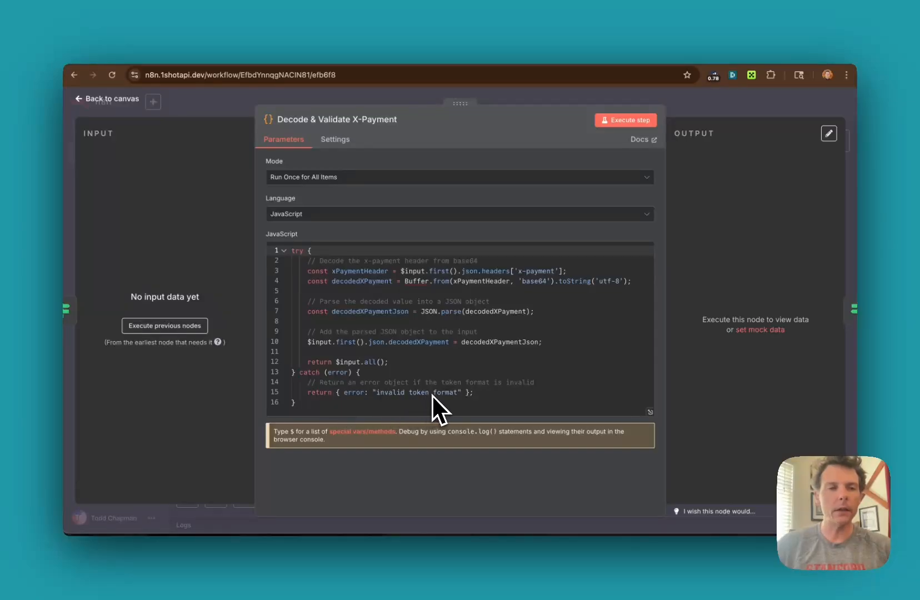
{"action": "left_click", "coordinate": [120, 99]}
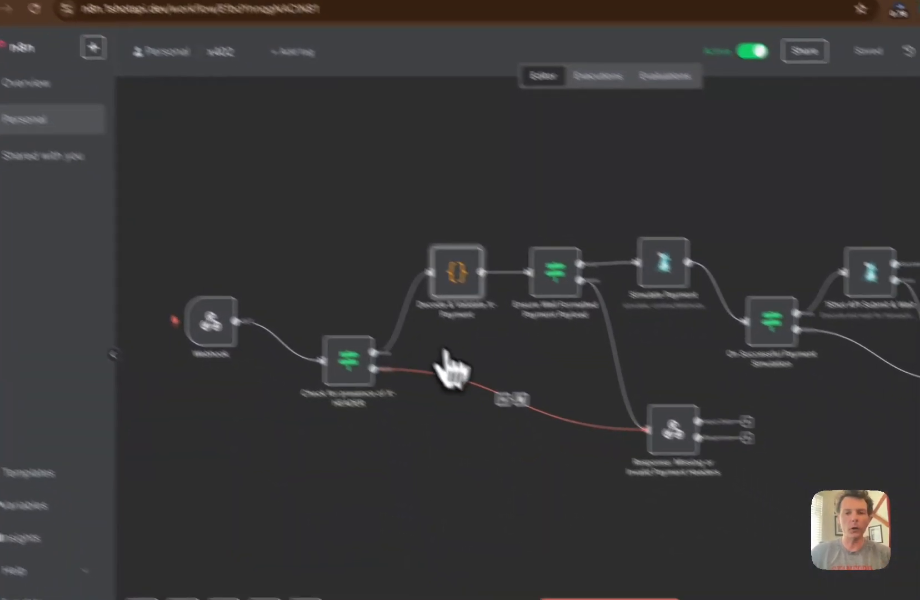
{"action": "double_click", "coordinate": [631, 406]}
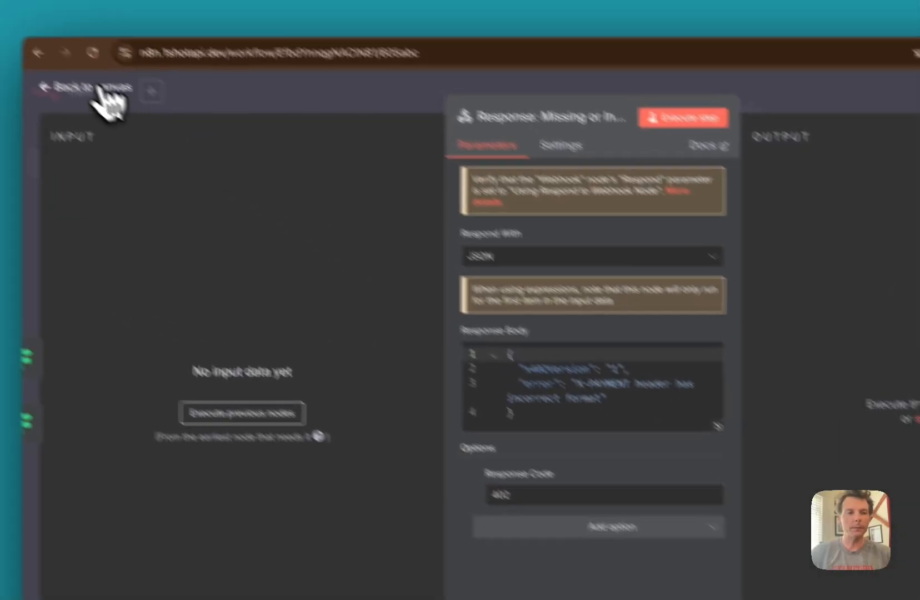
{"action": "left_click", "coordinate": [12, 20]}
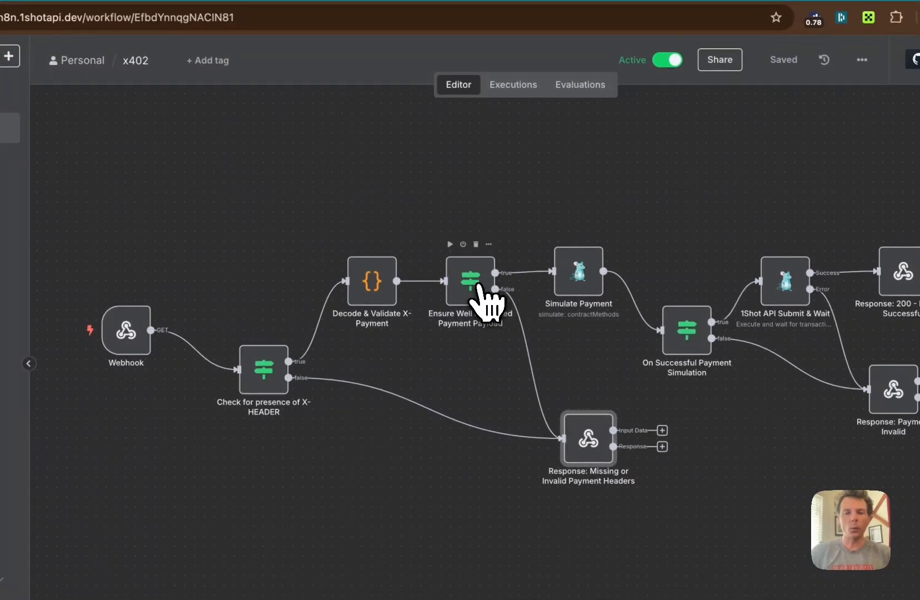
In the Simulate Payment node, keep resource Contract Method and operation Simulate, and set the contract method to "x402 demo transferWithAuthorization"
{"action": "double_click", "coordinate": [578, 278]}
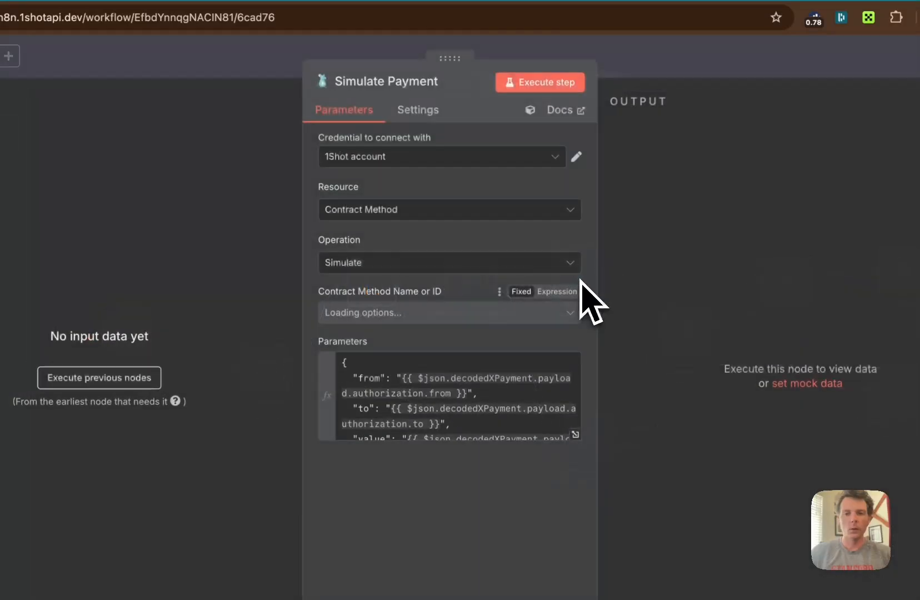
{"action": "mouse_move", "coordinate": [561, 287]}
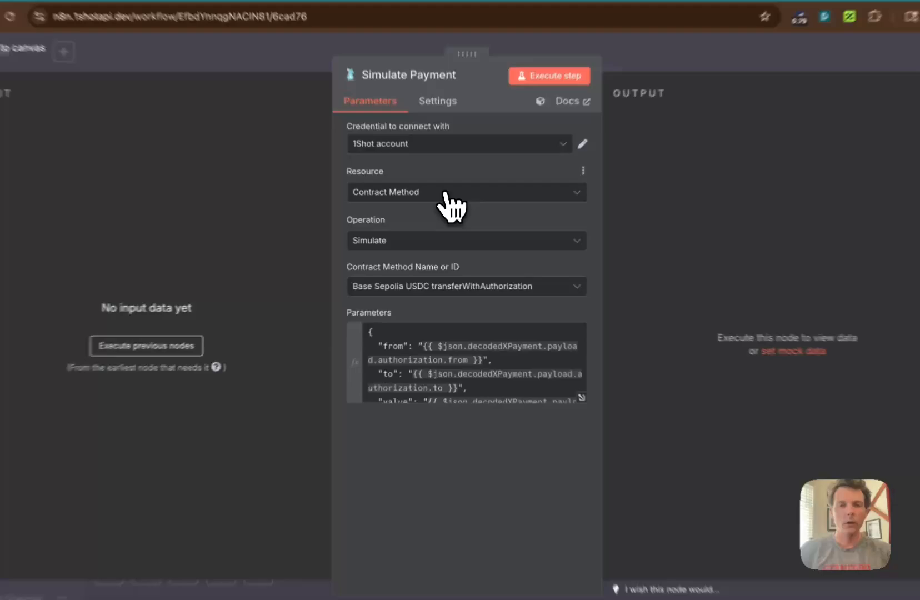
{"action": "left_click", "coordinate": [443, 209]}
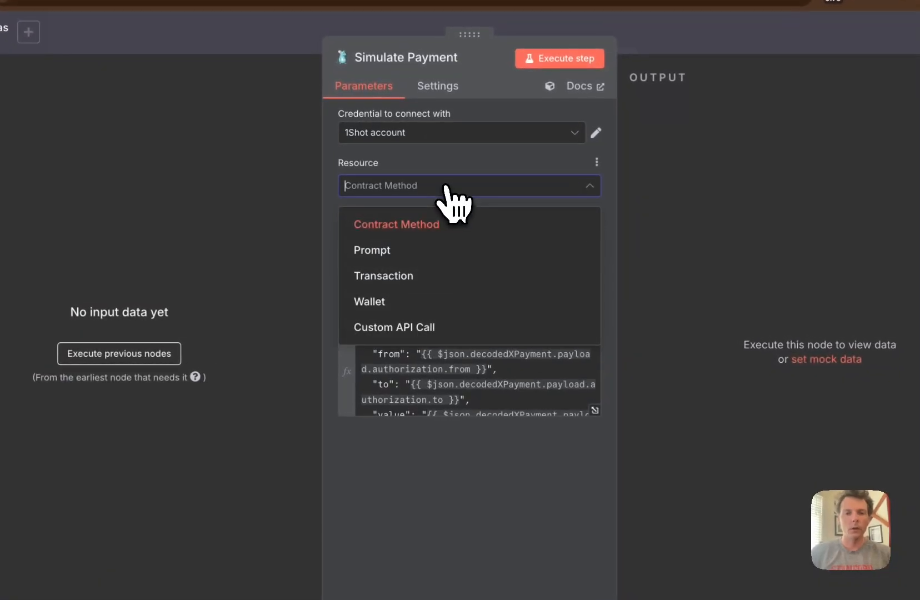
{"action": "left_click", "coordinate": [434, 224]}
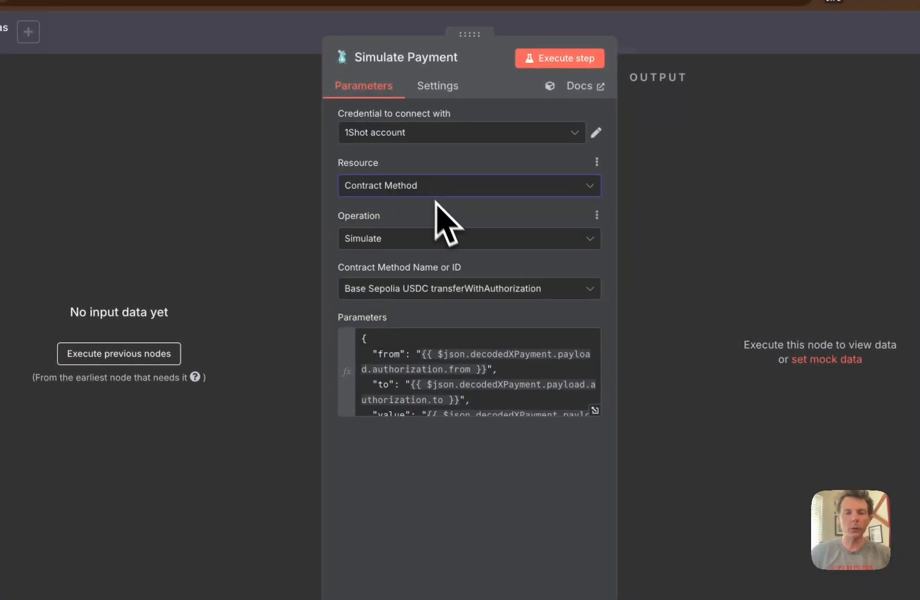
{"action": "left_click", "coordinate": [464, 239]}
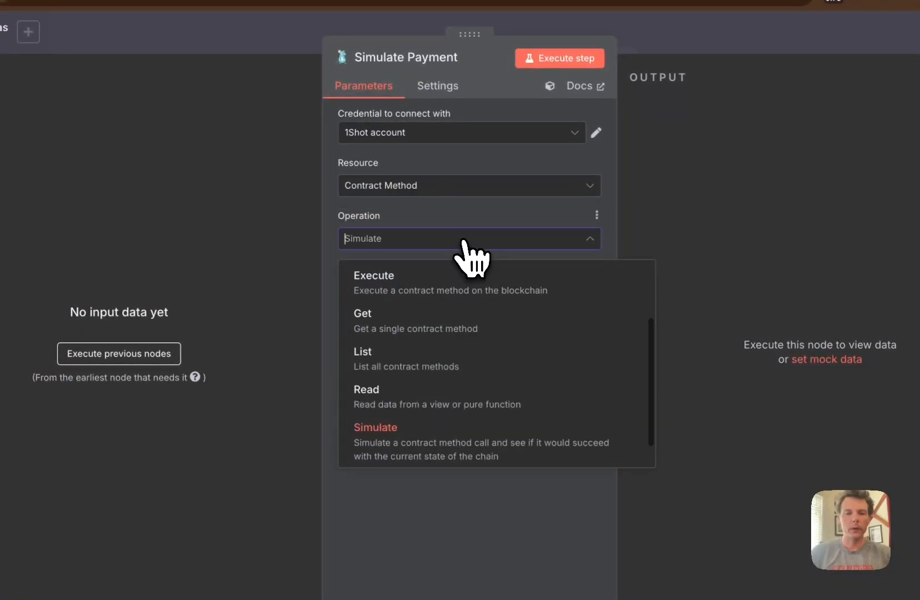
{"action": "left_click", "coordinate": [414, 427]}
{"action": "left_click", "coordinate": [538, 291]}
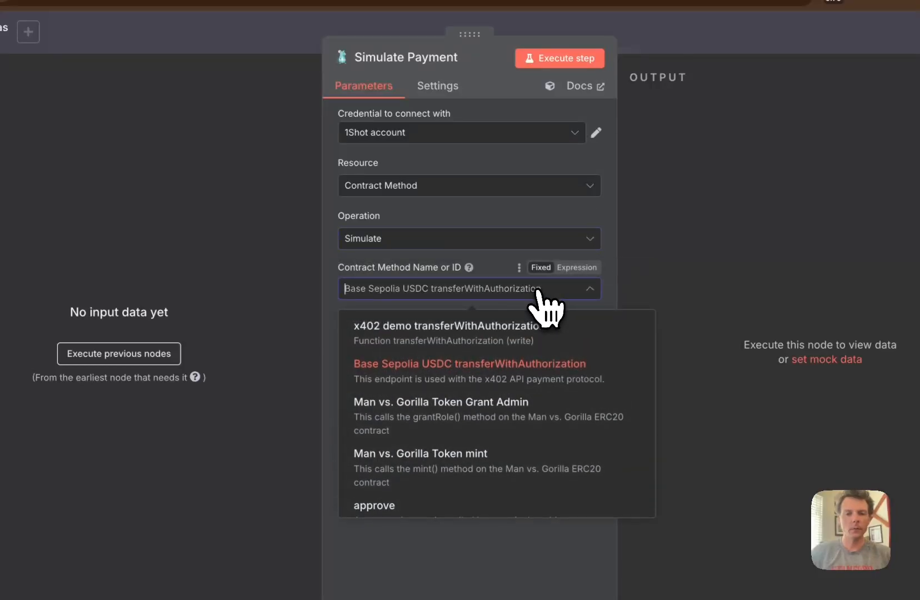
{"action": "left_click", "coordinate": [437, 333]}
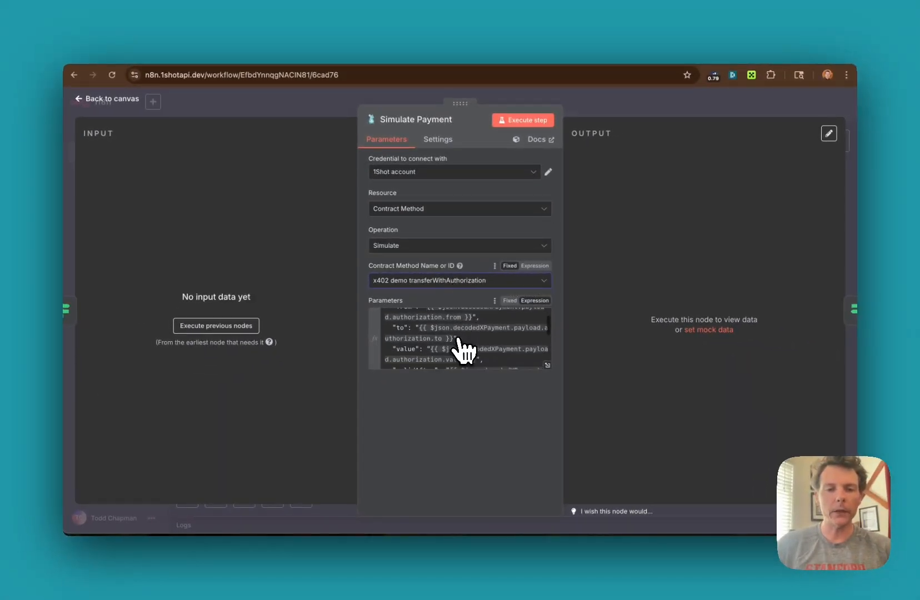
Examine the parameter expressions of the Simulate Payment node and return to the canvas
{"action": "scroll", "coordinate": [461, 349], "scroll_direction": "down", "scroll_amount": 2}
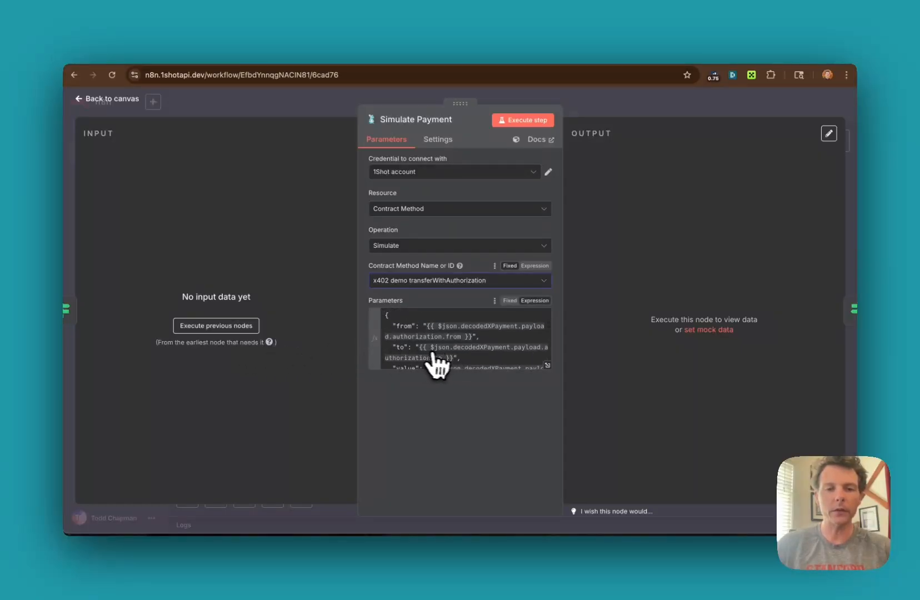
{"action": "scroll", "coordinate": [443, 356], "scroll_direction": "down", "scroll_amount": 5}
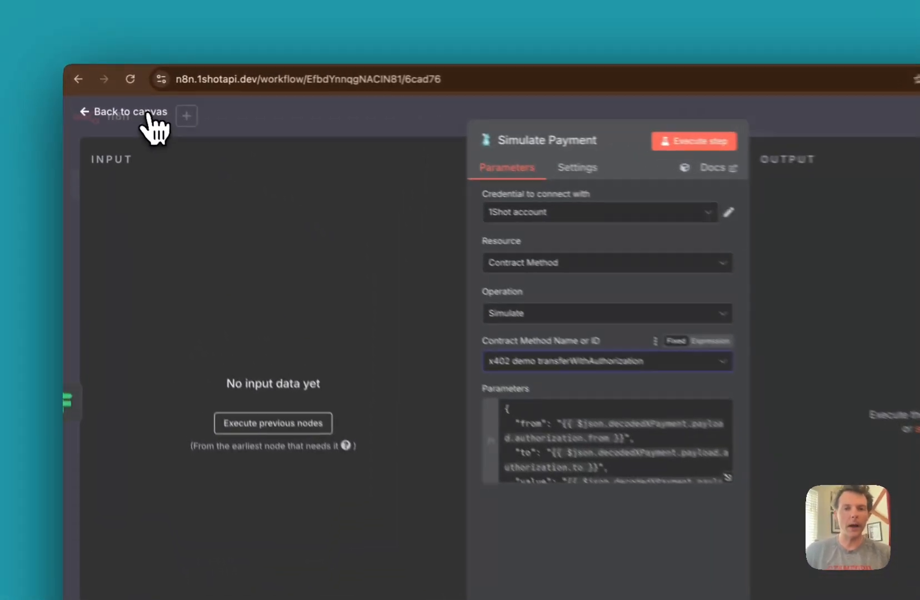
{"action": "left_click", "coordinate": [126, 100]}
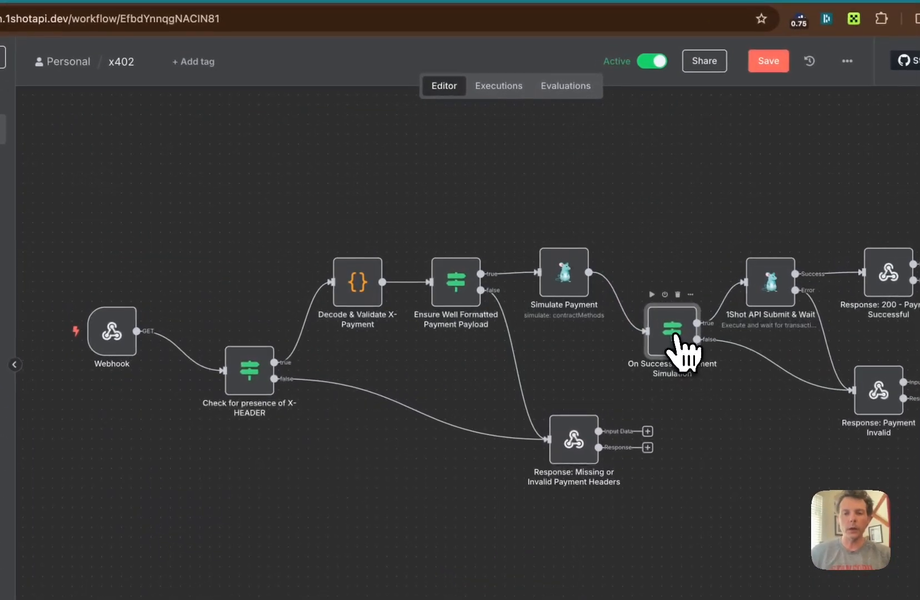
Examine the condition in the On Successful Payment Simulation node and the Response: Payment Invalid settings
{"action": "double_click", "coordinate": [627, 298]}
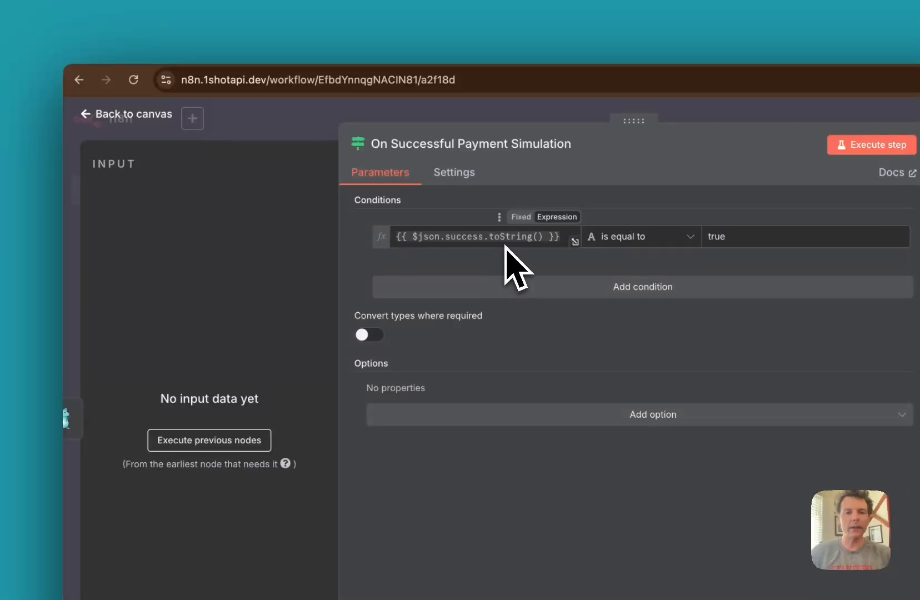
{"action": "left_click", "coordinate": [151, 116]}
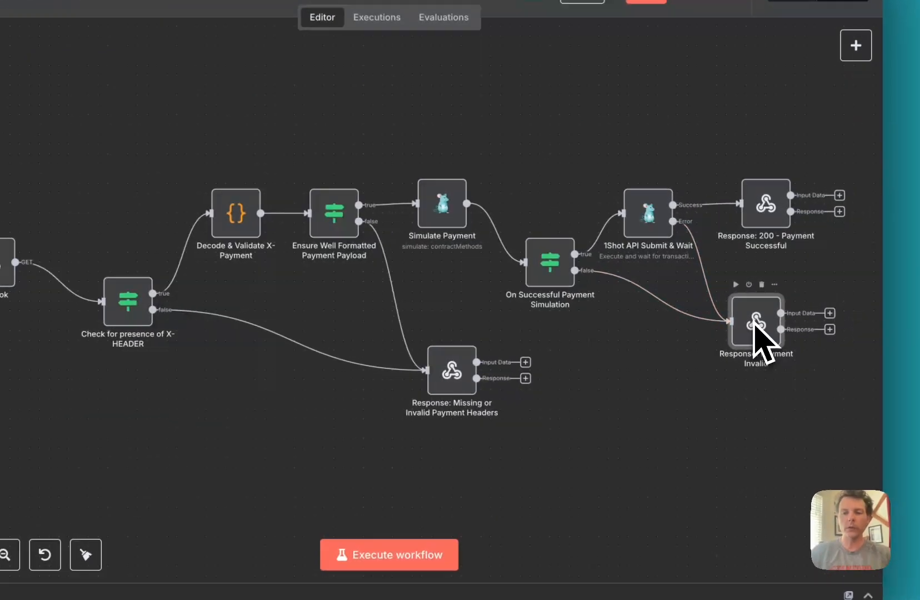
{"action": "double_click", "coordinate": [769, 334]}
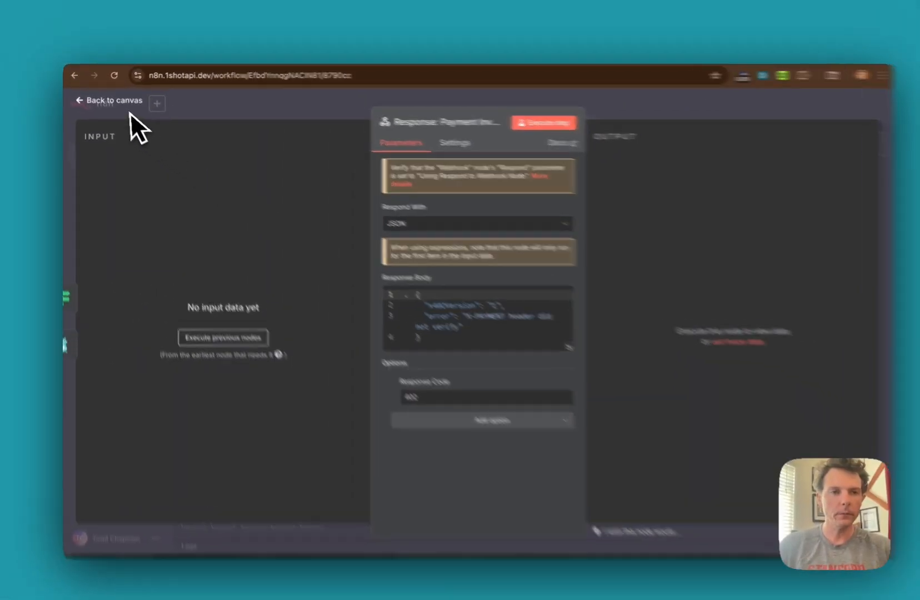
{"action": "left_click", "coordinate": [127, 103]}
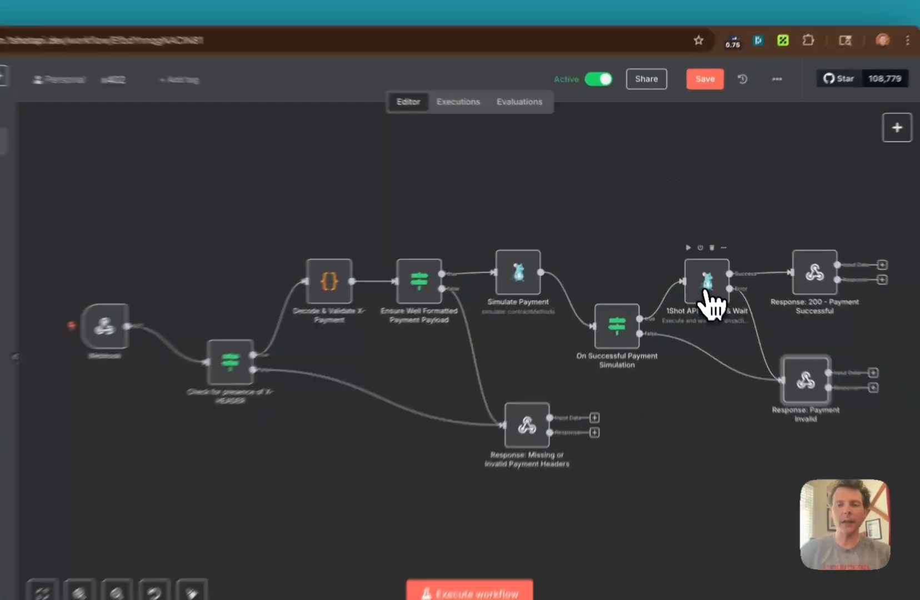
Set the contract method of the 1Shot API Submit & Wait node to "x402 demo transferWithAuthorization"
{"action": "double_click", "coordinate": [693, 260]}
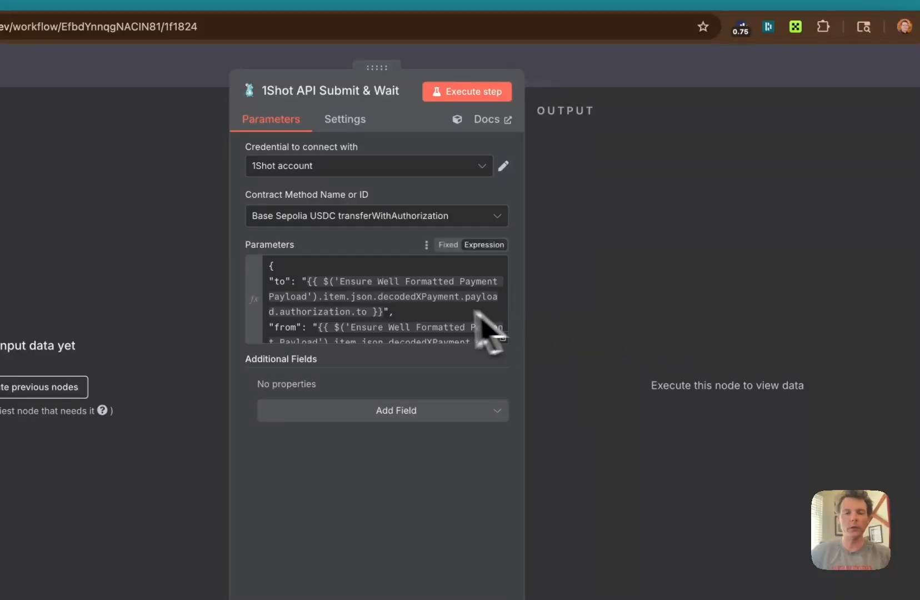
{"action": "left_click", "coordinate": [436, 221]}
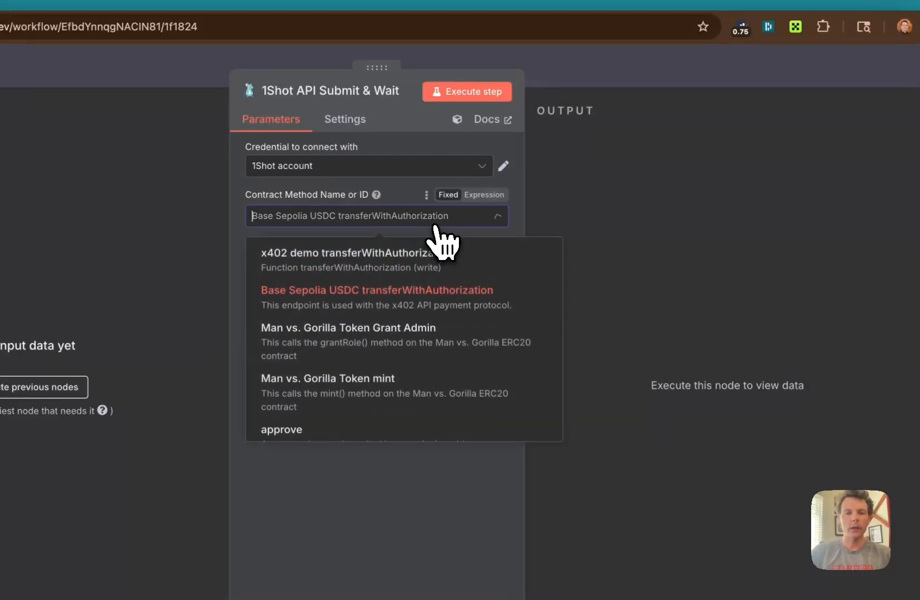
{"action": "left_click", "coordinate": [403, 254]}
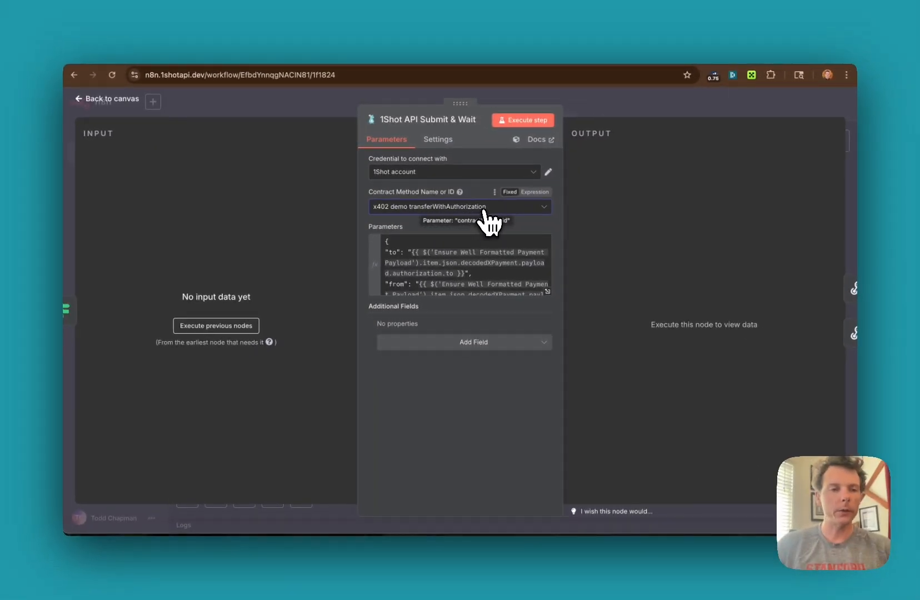
Examine the parameter expressions of the 1Shot API Submit & Wait node through to the signature and return to the canvas
{"action": "scroll", "coordinate": [475, 278], "scroll_direction": "down", "scroll_amount": 5}
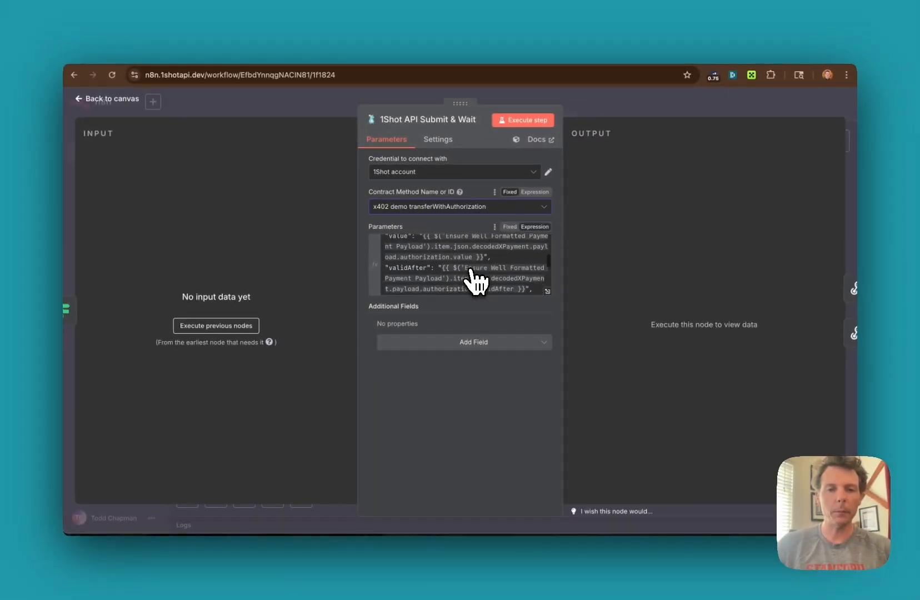
{"action": "scroll", "coordinate": [476, 281], "scroll_direction": "down", "scroll_amount": 3}
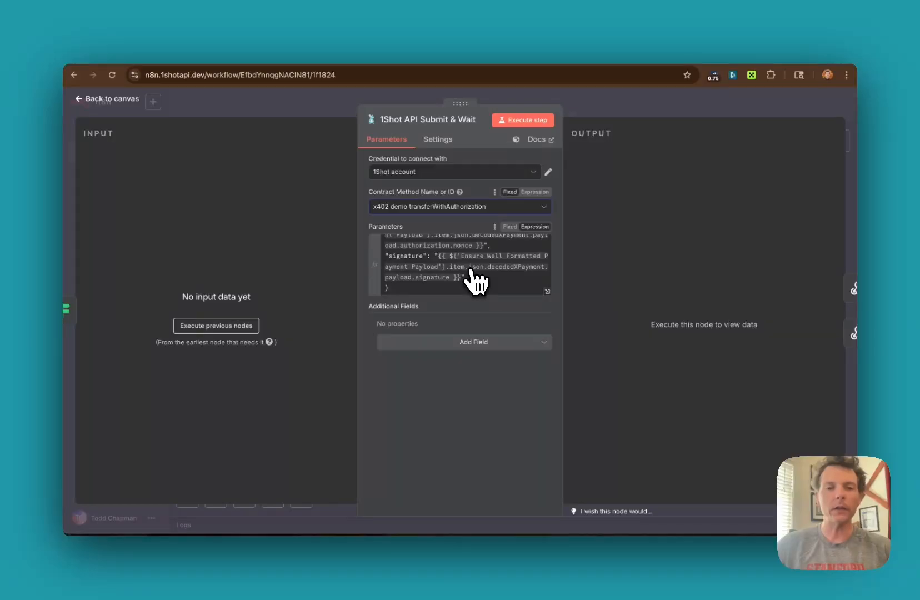
{"action": "scroll", "coordinate": [475, 281], "scroll_direction": "up", "scroll_amount": 3}
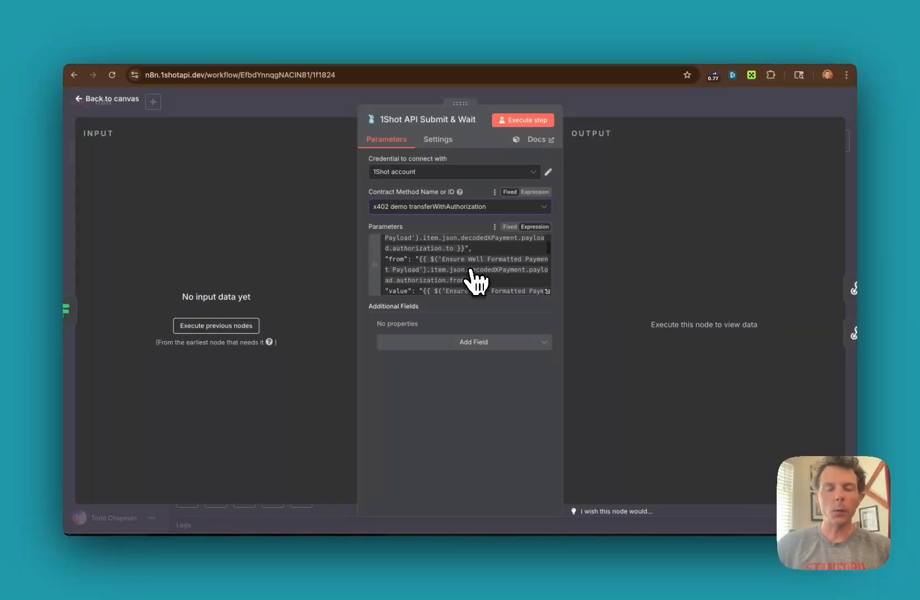
{"action": "scroll", "coordinate": [476, 282], "scroll_direction": "up", "scroll_amount": 2}
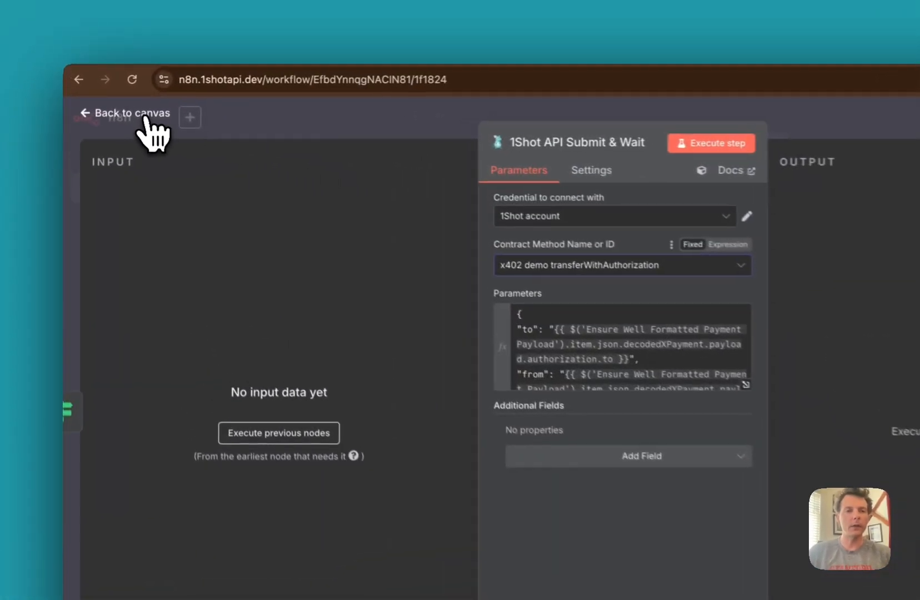
{"action": "left_click", "coordinate": [113, 99]}
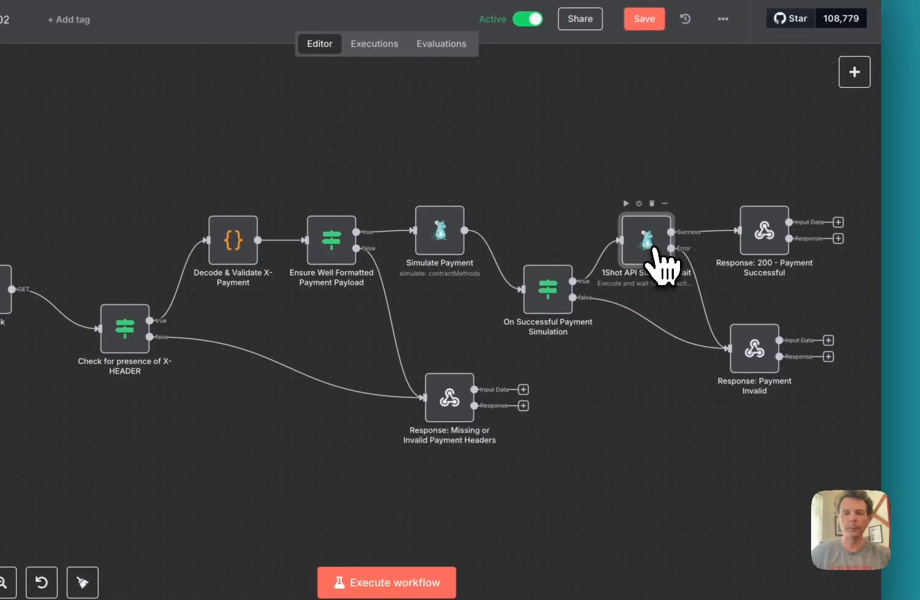
Examine the Response: Payment Invalid and Response: 200 - Payment Successful nodes and the outputs at the workflow's end
{"action": "double_click", "coordinate": [757, 351]}
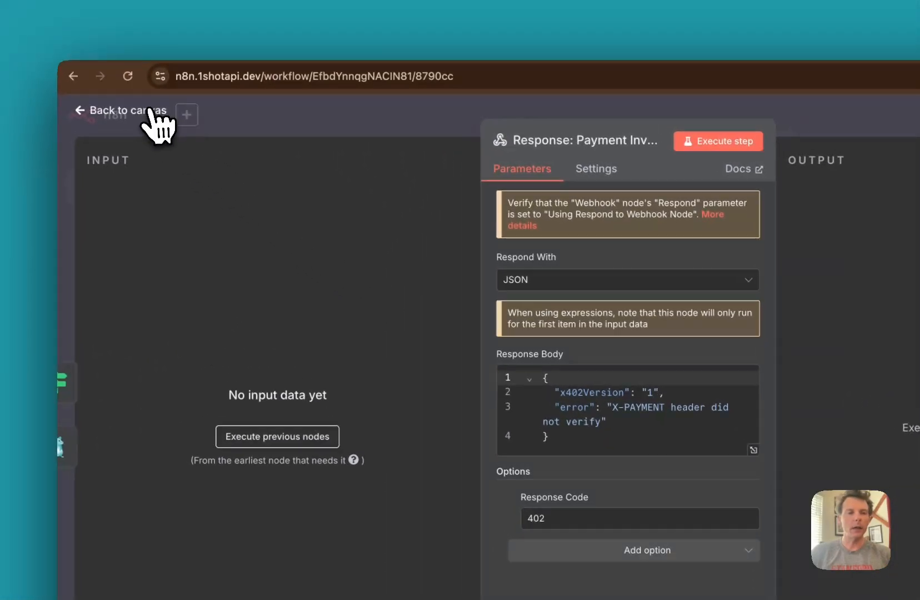
{"action": "left_click", "coordinate": [17, 42]}
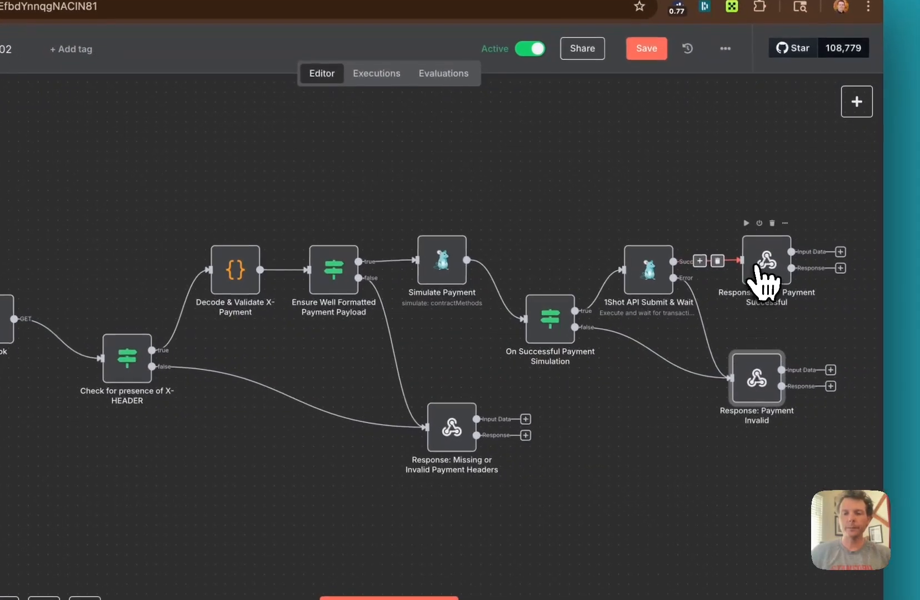
{"action": "double_click", "coordinate": [759, 268]}
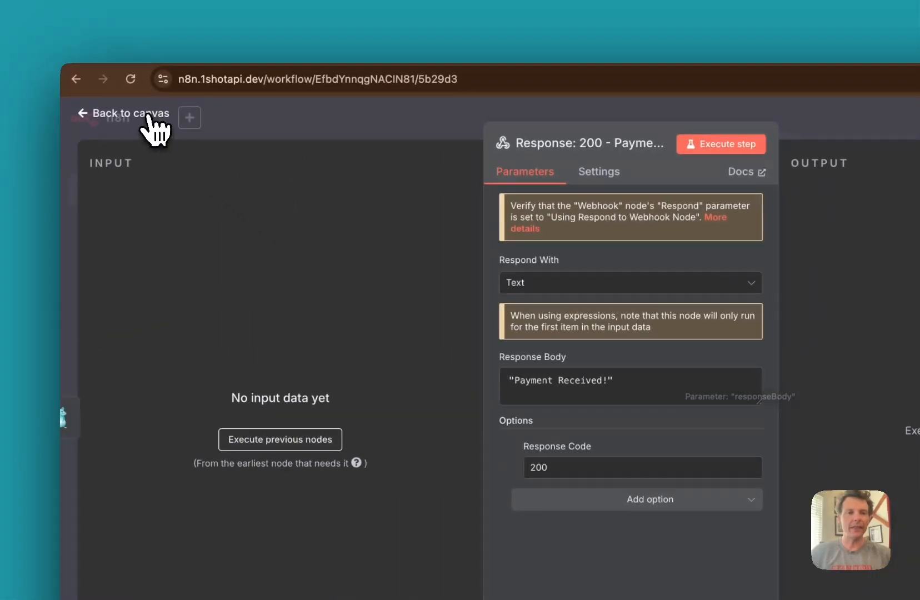
{"action": "left_click", "coordinate": [144, 117]}
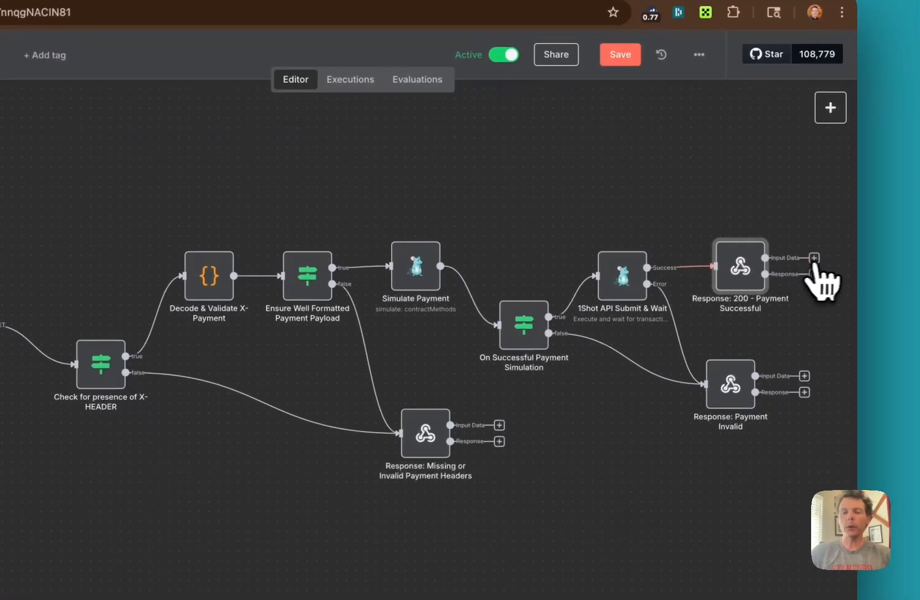
{"action": "scroll", "coordinate": [833, 330], "scroll_direction": "right", "scroll_amount": 3}
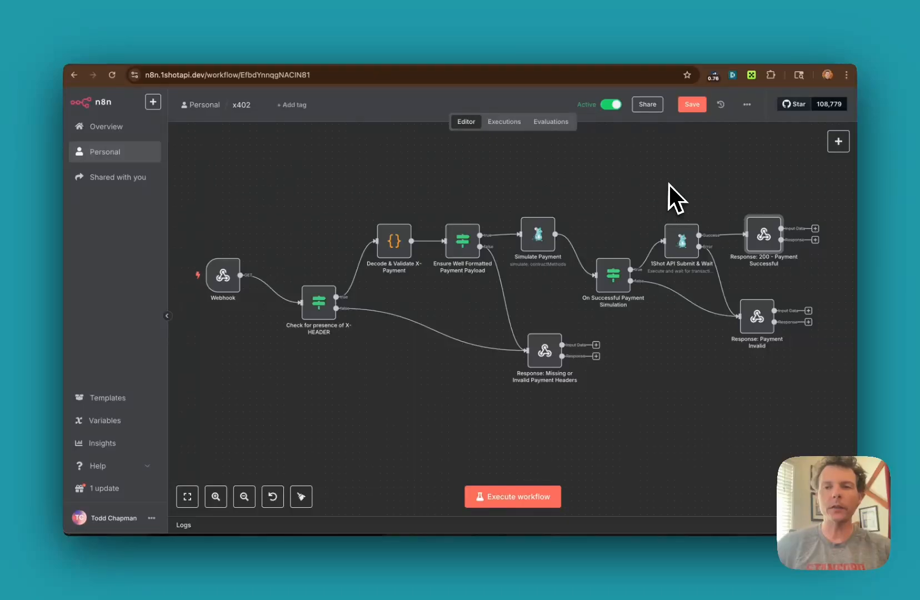
Switch to Visual Studio Code and copy the example curl GET command from the x402 Workflow section of README.md
{"action": "left_click", "coordinate": [751, 76]}
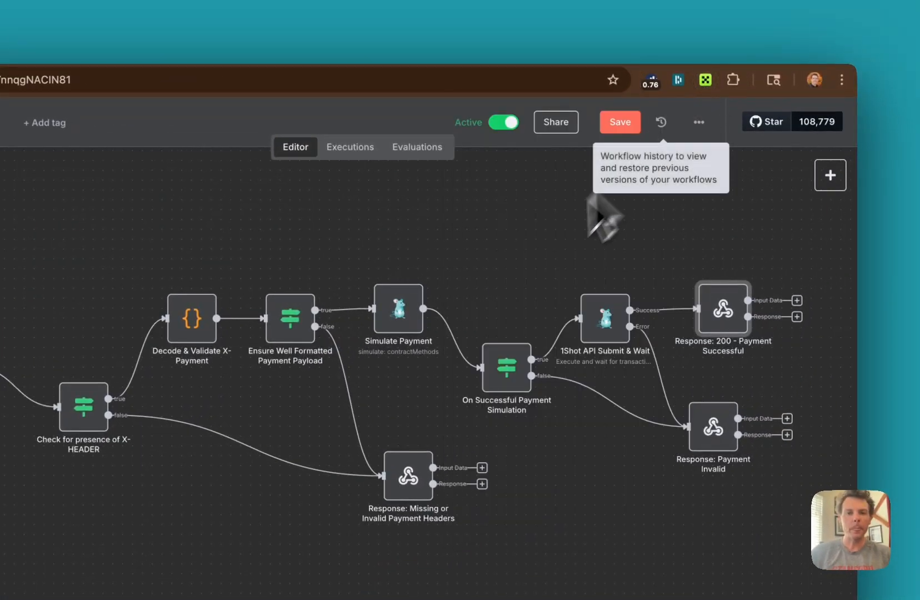
{"action": "scroll", "coordinate": [525, 268], "scroll_direction": "up", "scroll_amount": 1}
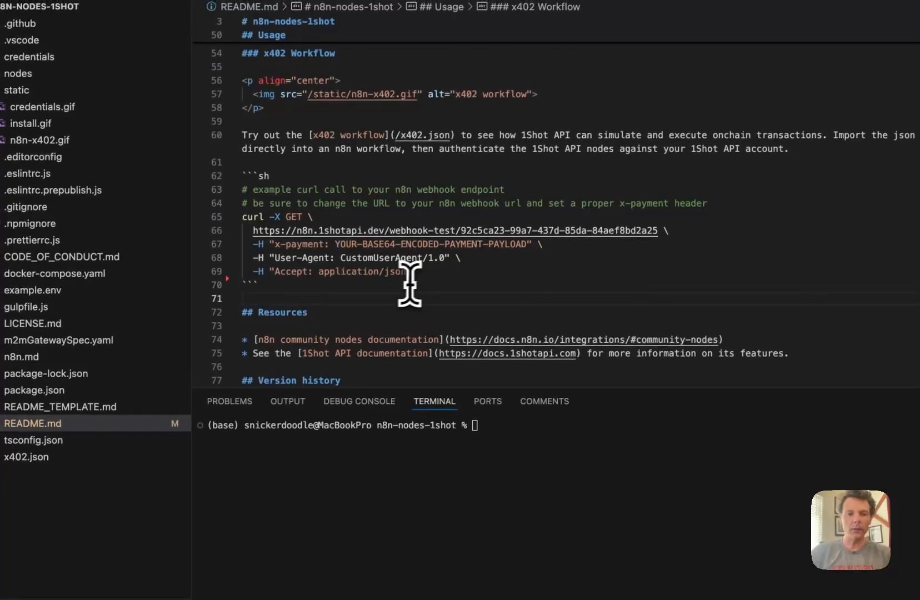
{"action": "left_click", "coordinate": [418, 268]}
{"action": "left_click_drag", "start_coordinate": [421, 271], "coordinate": [238, 220]}
{"action": "key", "text": "super+c"}
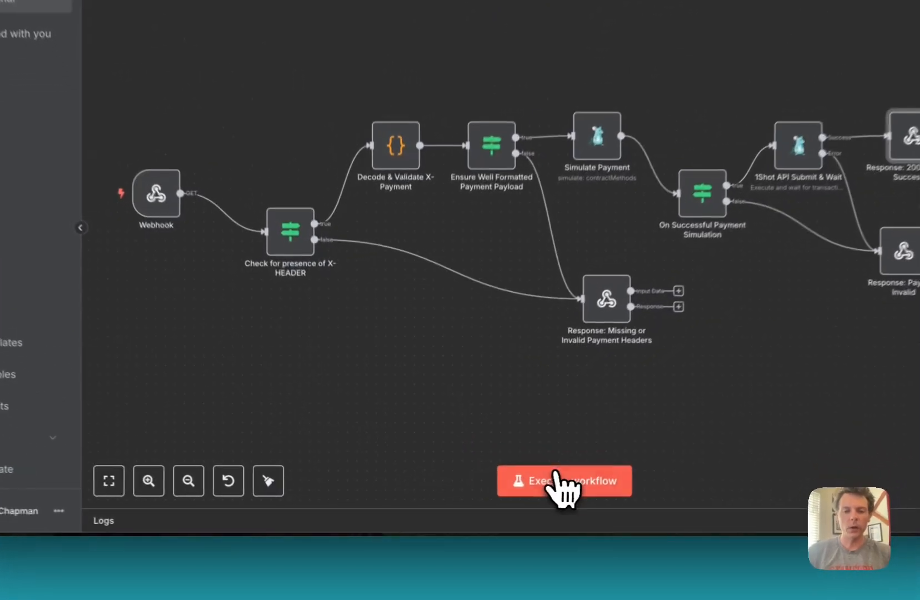
Execute the x402 workflow in n8n and call its test webhook by running the copied curl command in the Visual Studio Code terminal
{"action": "left_click", "coordinate": [556, 481]}
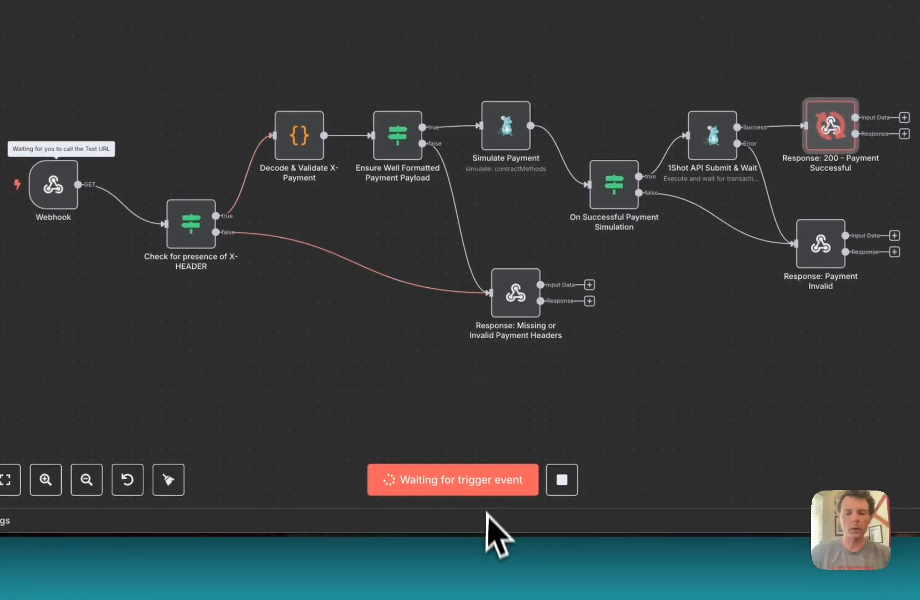
{"action": "left_click", "coordinate": [597, 599]}
{"action": "left_click", "coordinate": [464, 412]}
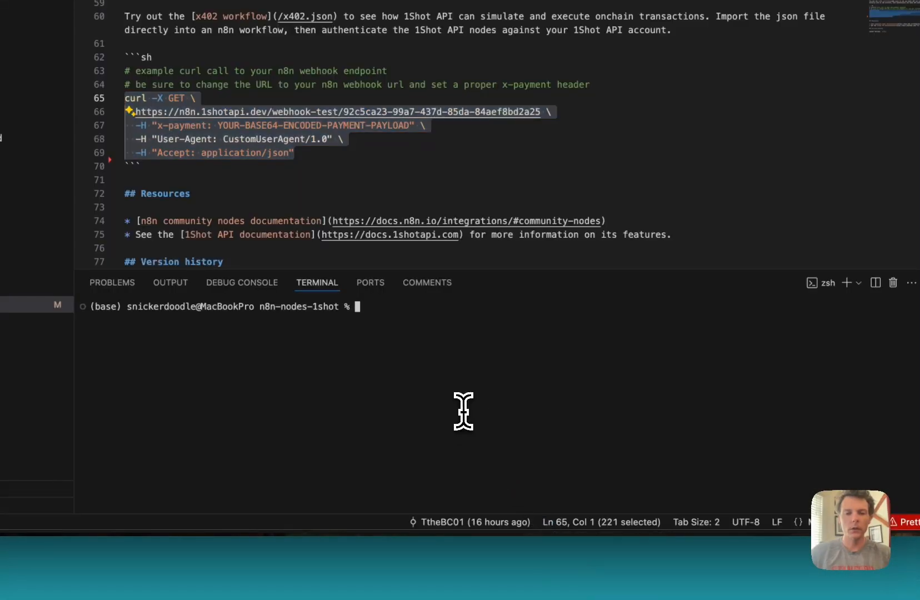
{"action": "key", "text": "super+v"}
{"action": "key", "text": "Return"}
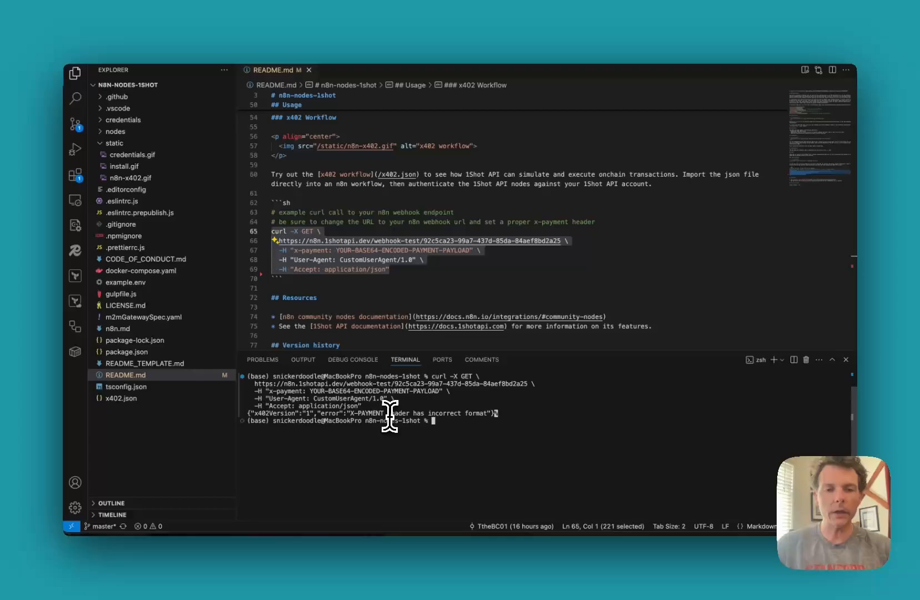
Review the executed path in the n8n workflow and switch to the premium content payment page in the browser
{"action": "left_click", "coordinate": [480, 544]}
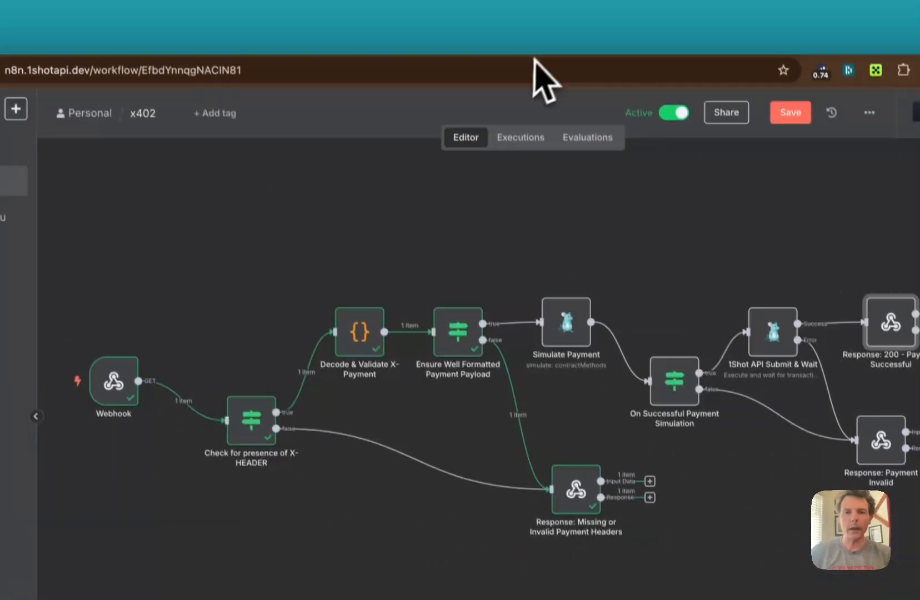
{"action": "left_click", "coordinate": [543, 55]}
{"action": "scroll", "coordinate": [581, 195], "scroll_direction": "up", "scroll_amount": 3}
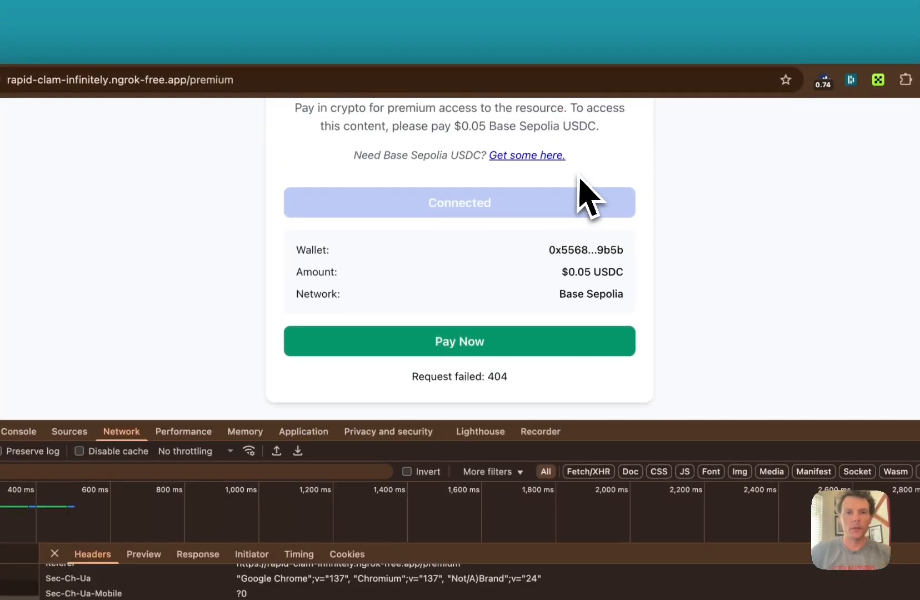
Clear the recorded network requests, submit the $0.05 USDC payment on the premium page, and confirm the wallet's signature request
{"action": "scroll", "coordinate": [582, 195], "scroll_direction": "down", "scroll_amount": 3}
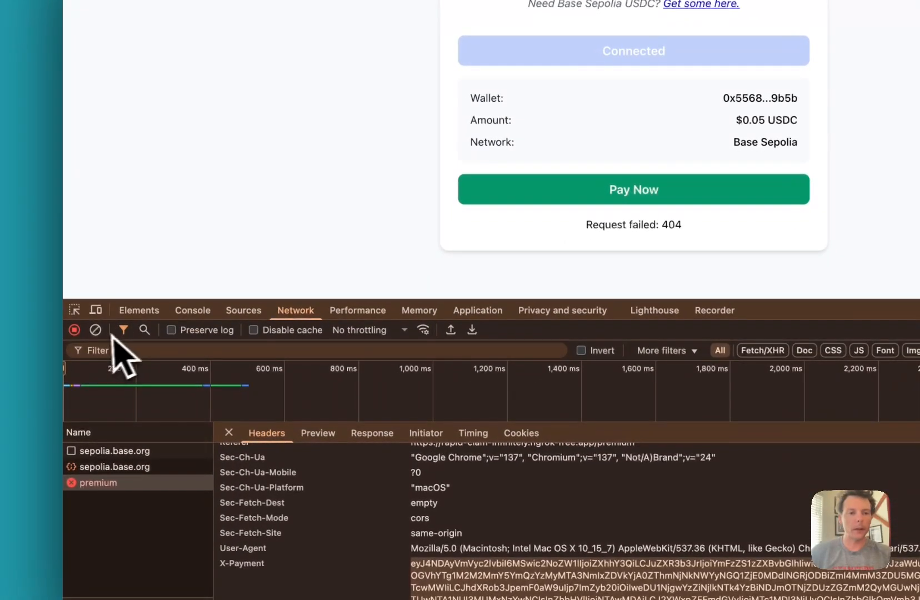
{"action": "left_click", "coordinate": [97, 331]}
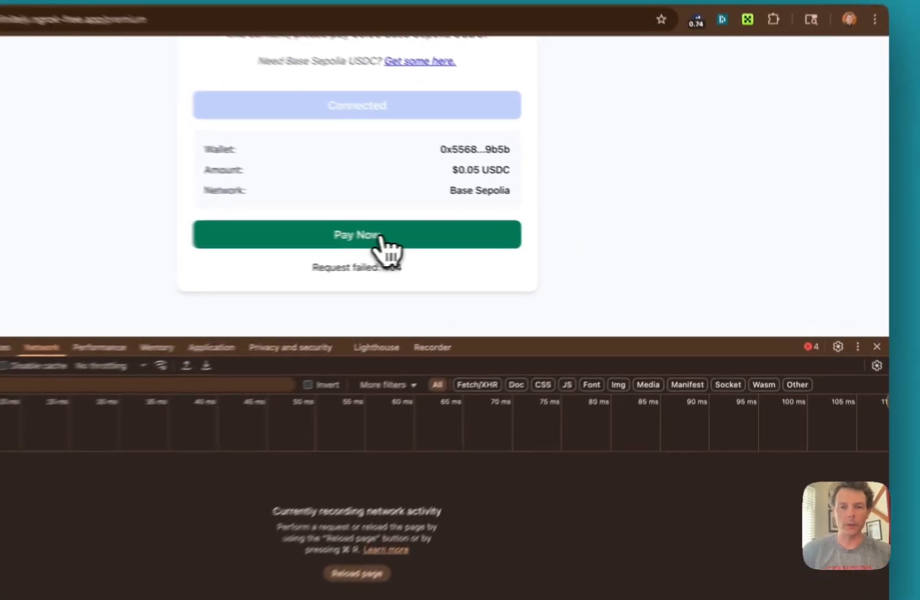
{"action": "left_click", "coordinate": [479, 238]}
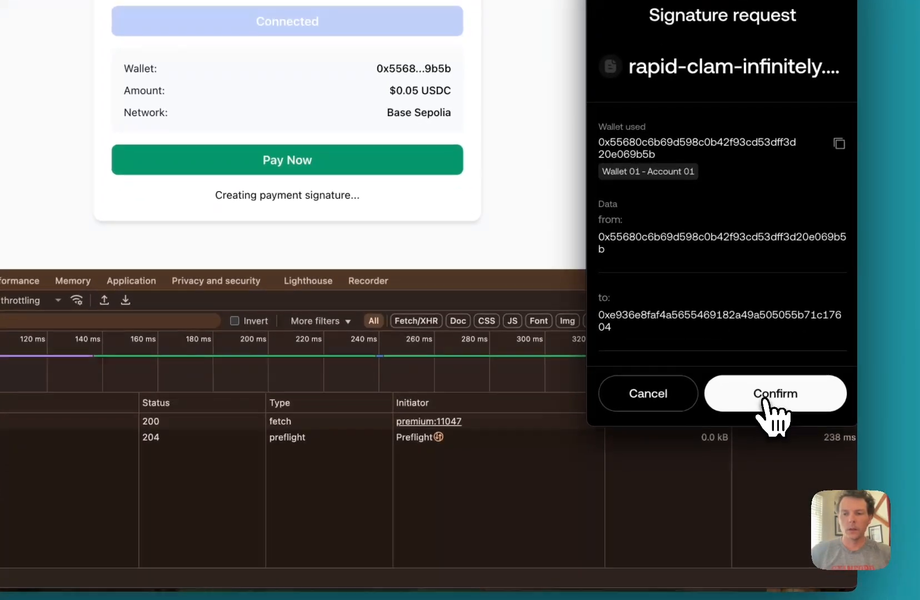
{"action": "left_click", "coordinate": [806, 468]}
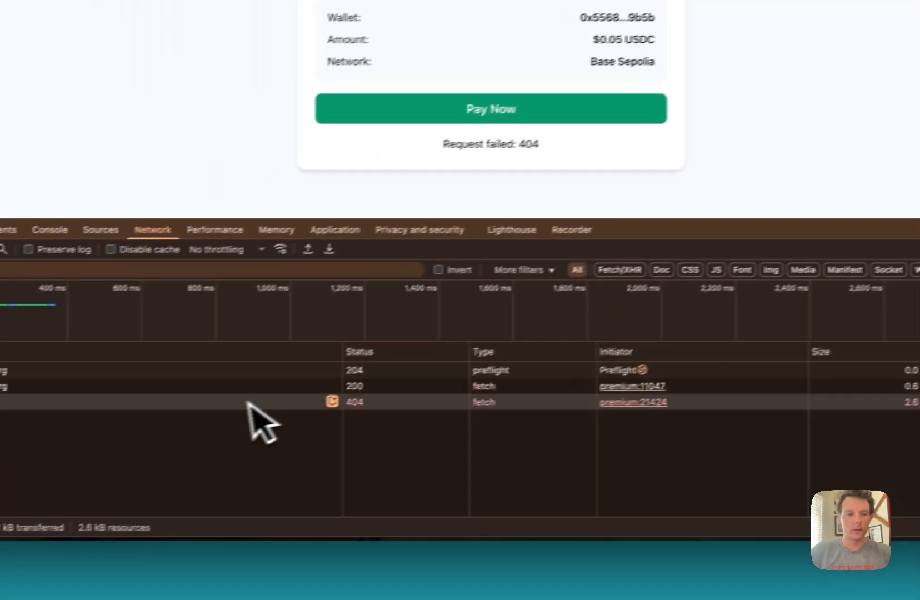
Open the premium request's headers in the network log and copy the whole X-Payment value
{"action": "left_click", "coordinate": [43, 454]}
{"action": "scroll", "coordinate": [317, 497], "scroll_direction": "down", "scroll_amount": 10}
{"action": "scroll", "coordinate": [543, 426], "scroll_direction": "down", "scroll_amount": 5}
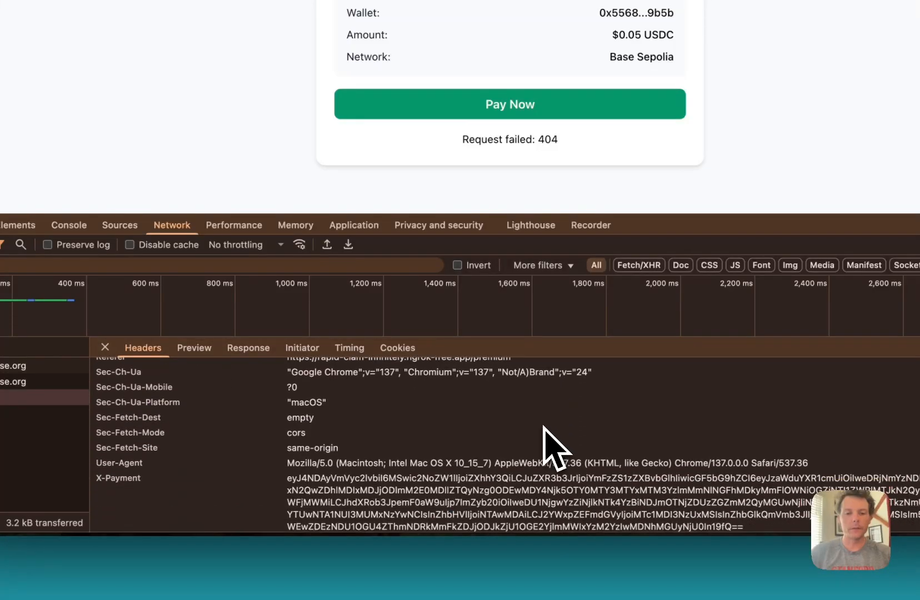
{"action": "triple_click", "coordinate": [529, 499]}
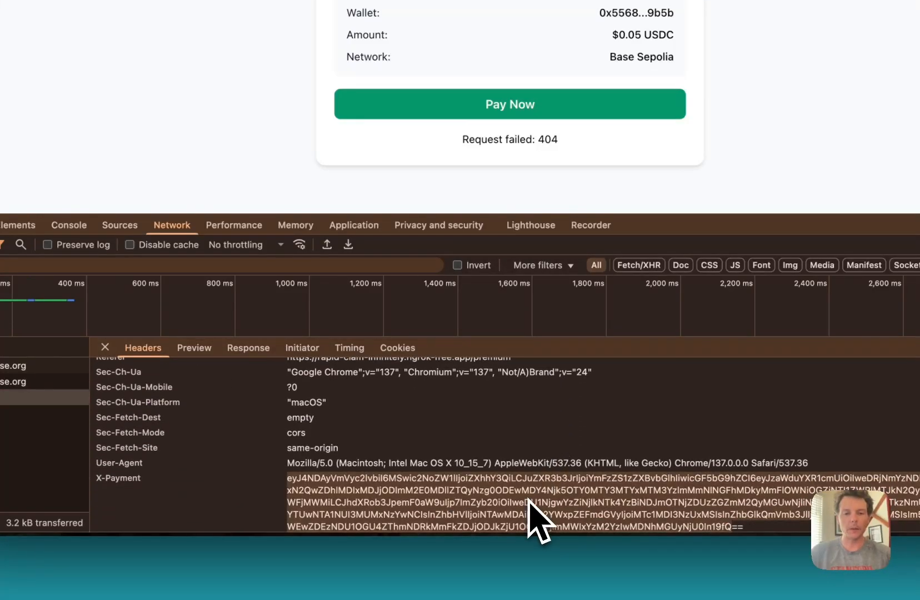
Switch to Visual Studio Code and replace YOUR-BASE64-ENCODED-PAYMENT-PAYLOAD in the README.md curl example with the copied X-Payment value
{"action": "left_click", "coordinate": [719, 593]}
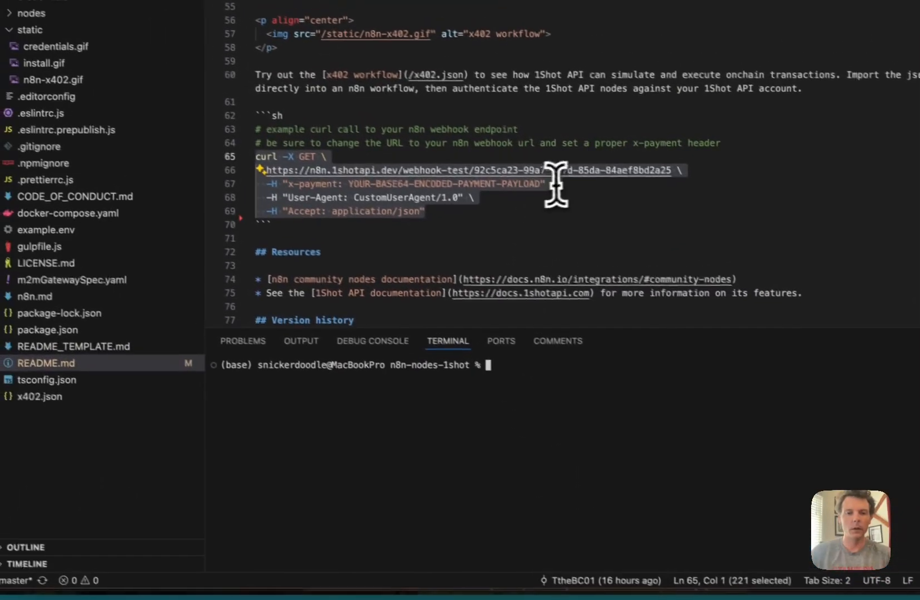
{"action": "left_click", "coordinate": [555, 183]}
{"action": "left_click_drag", "start_coordinate": [542, 184], "coordinate": [352, 184]}
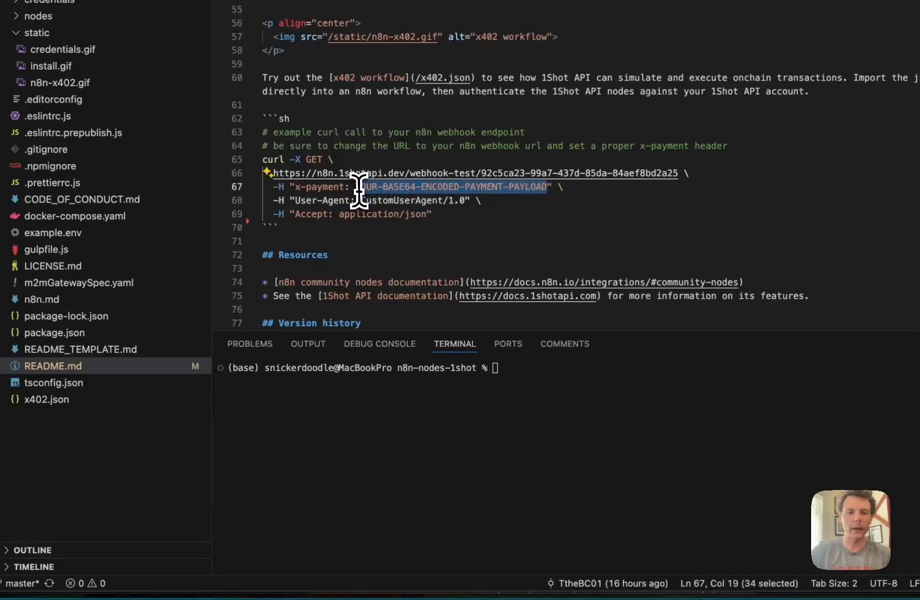
{"action": "key", "text": "super+v"}
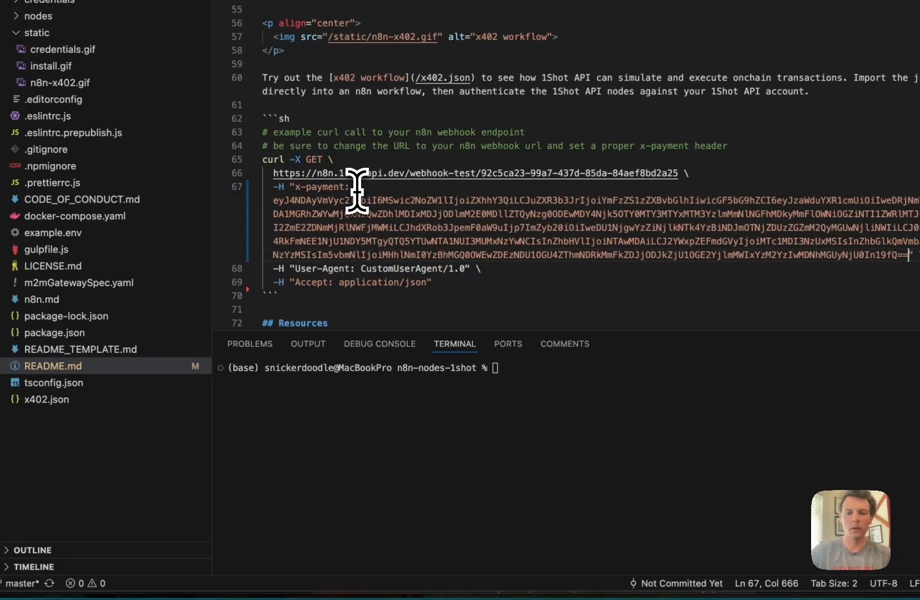
Copy the complete curl GET command from README.md and paste it at the terminal prompt
{"action": "left_click_drag", "start_coordinate": [433, 283], "coordinate": [257, 161]}
{"action": "key", "text": "super+c"}
{"action": "left_click", "coordinate": [516, 421]}
{"action": "key", "text": "super+v"}
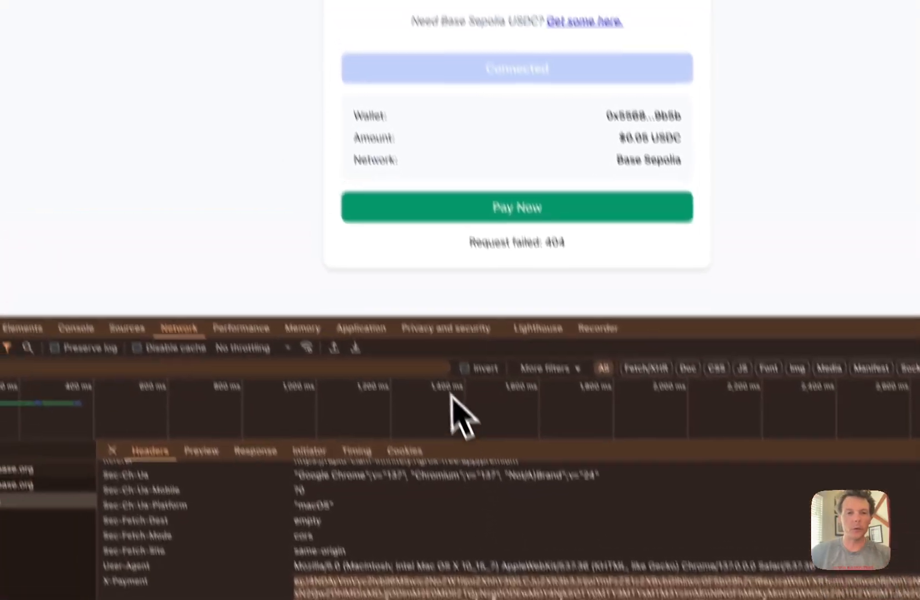
Switch to n8n, execute the x402 workflow, and run the prepared curl command in the Visual Studio Code terminal
{"action": "left_click", "coordinate": [197, 52]}
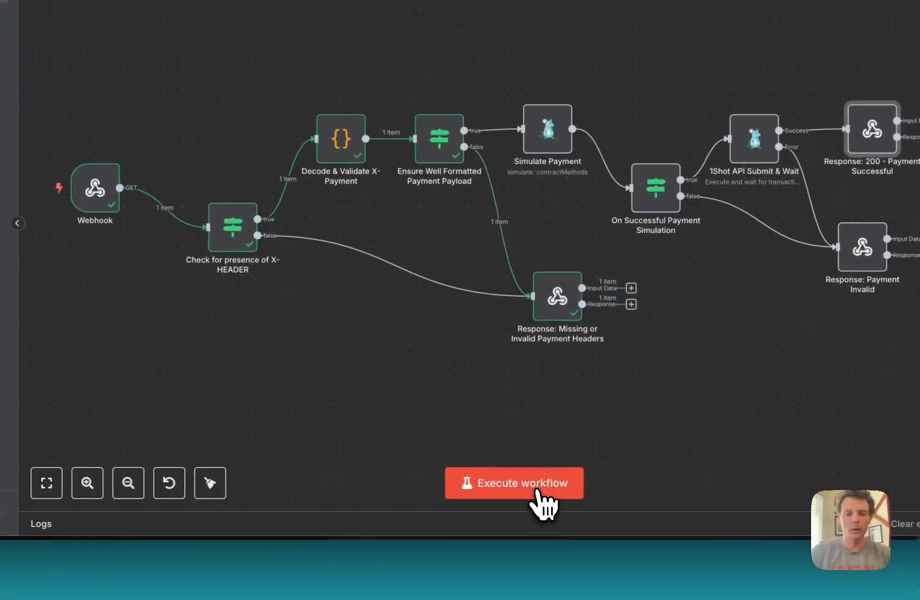
{"action": "left_click", "coordinate": [537, 491]}
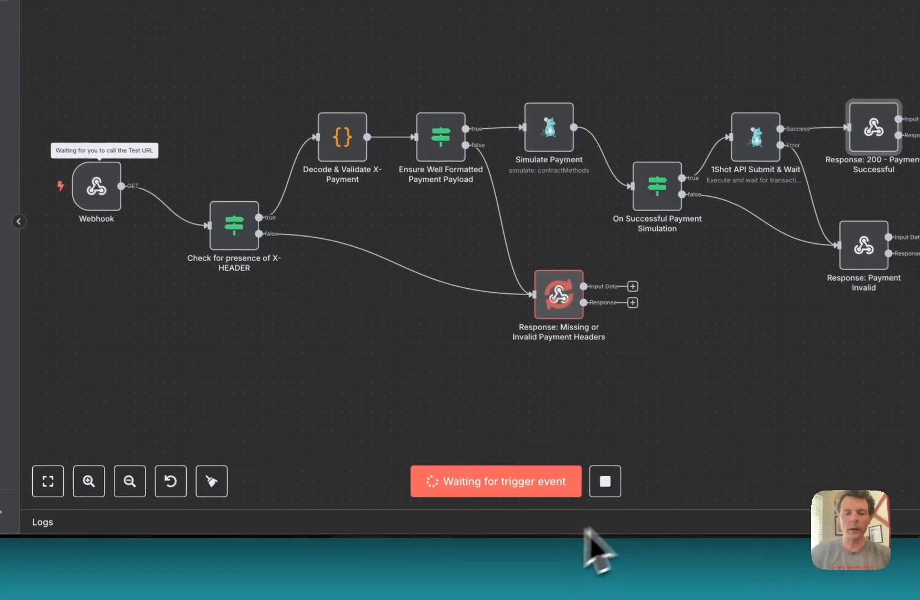
{"action": "left_click", "coordinate": [647, 596]}
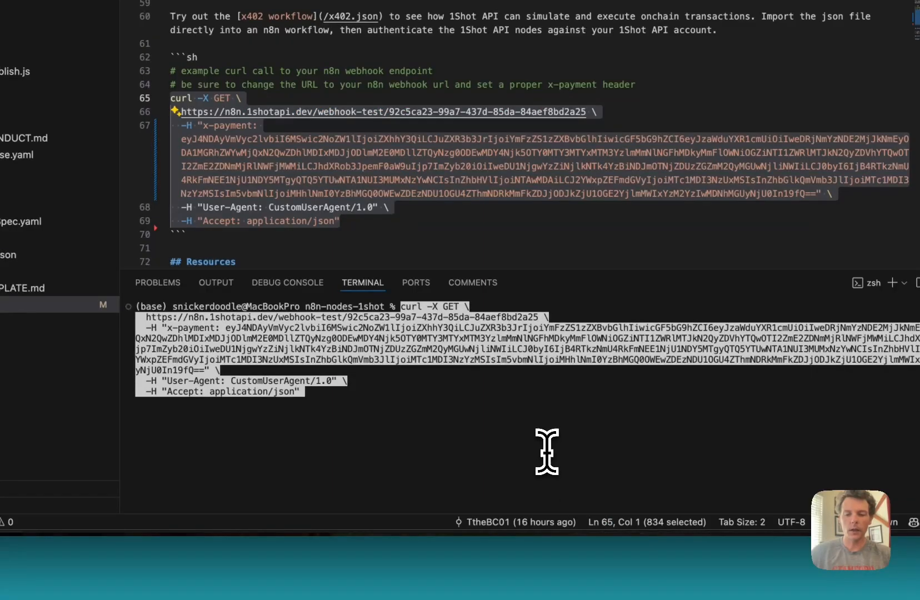
{"action": "key", "text": "Return"}
Execute the x402 workflow in n8n again and repeat the previous curl request with the same payment payload from the terminal
{"action": "left_click", "coordinate": [447, 595]}
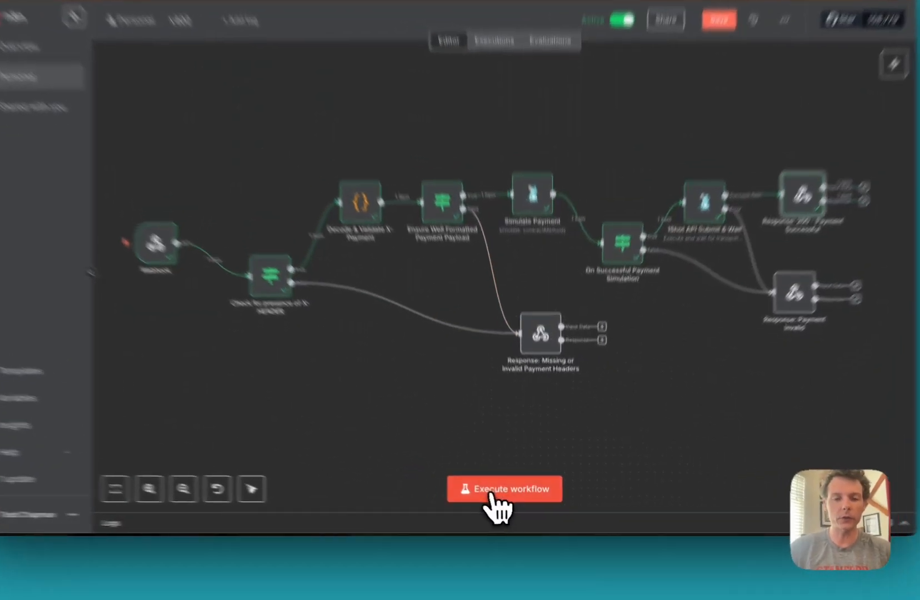
{"action": "left_click", "coordinate": [506, 497]}
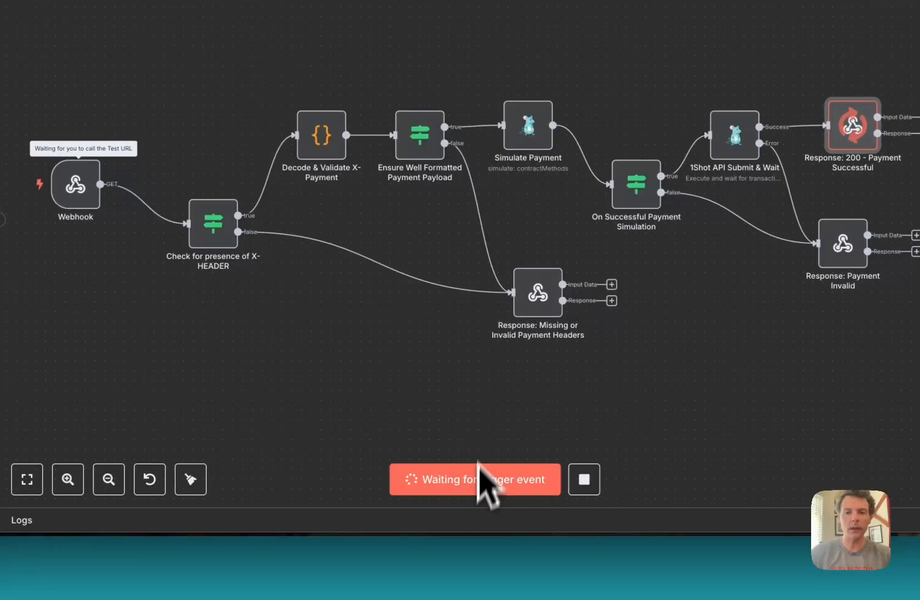
{"action": "left_click", "coordinate": [629, 588]}
{"action": "key", "text": "Up"}
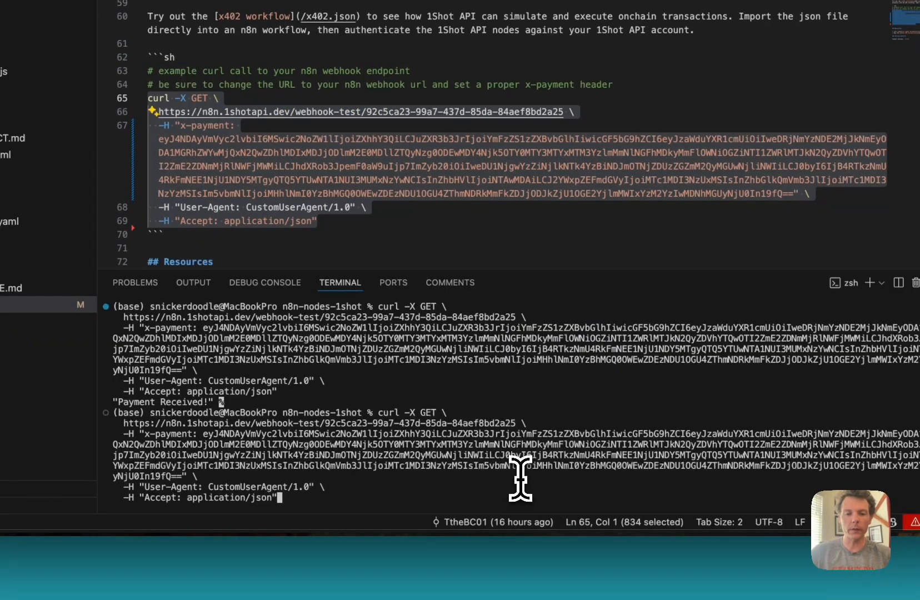
Switch to the 1Shot API dashboard in the browser, review the Wallets list, and open My Smart Contracts
{"action": "left_click", "coordinate": [430, 592]}
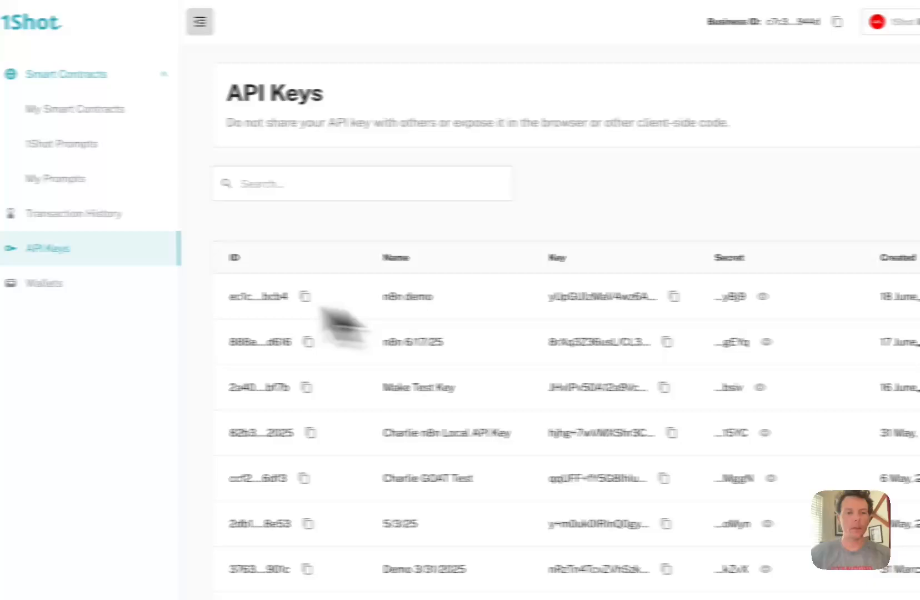
{"action": "left_click", "coordinate": [72, 283]}
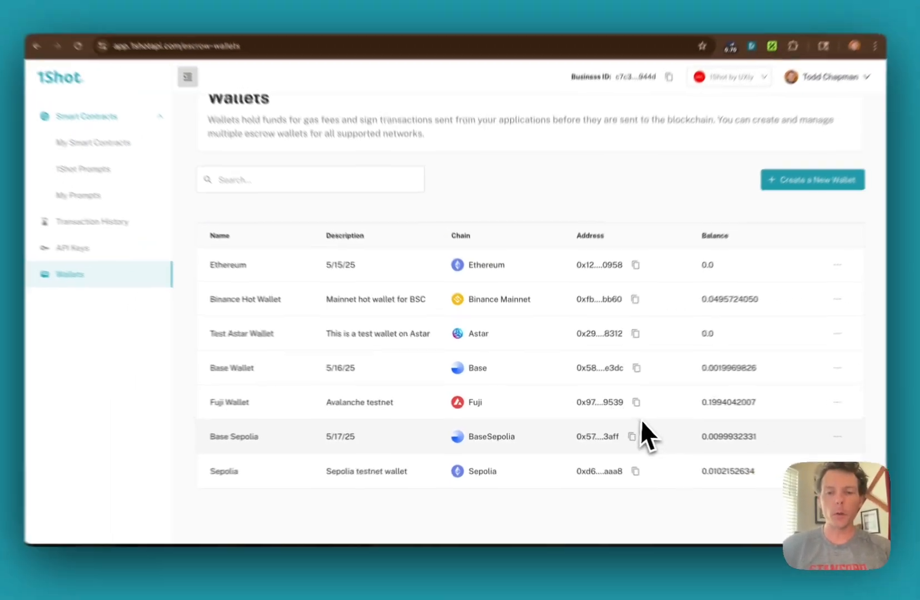
{"action": "scroll", "coordinate": [657, 437], "scroll_direction": "down", "scroll_amount": 1}
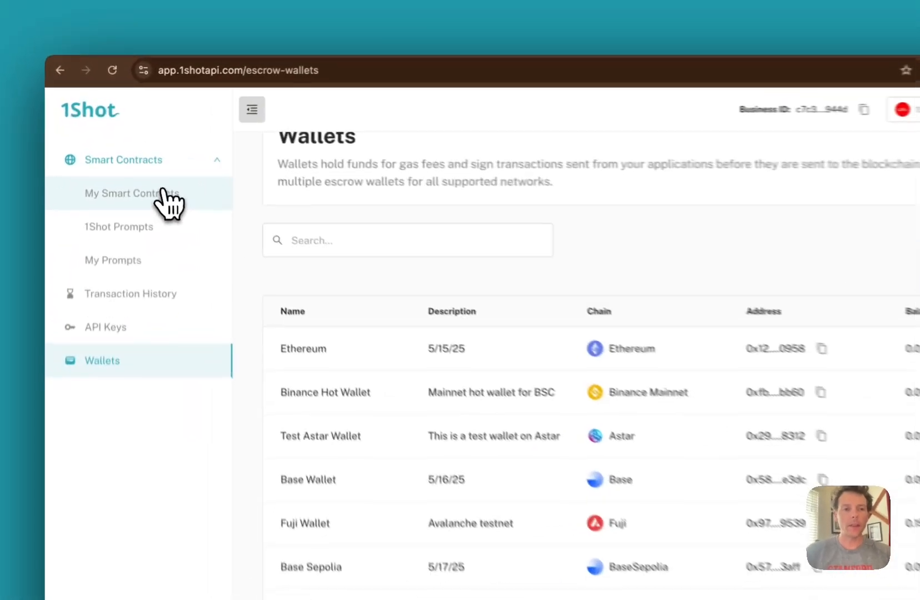
{"action": "left_click", "coordinate": [126, 164]}
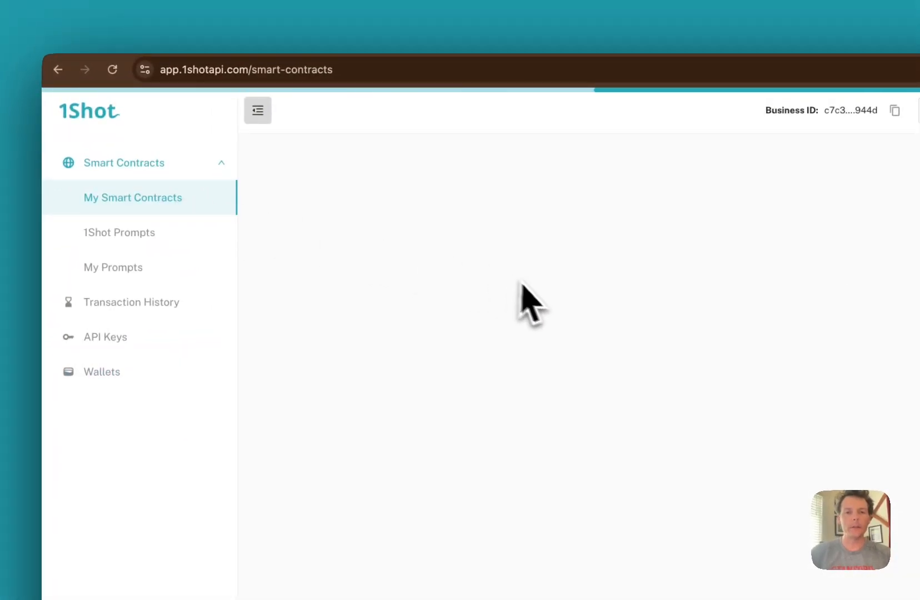